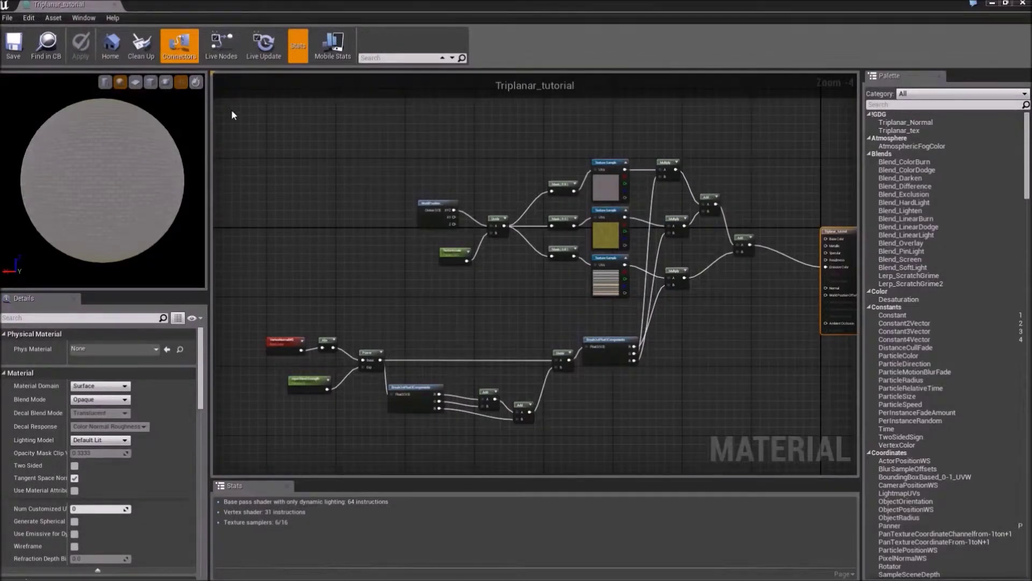
Select every node in Triplanar_tutorial, then minimize the material editor to reach the level editor
drag(236, 112, 761, 452)
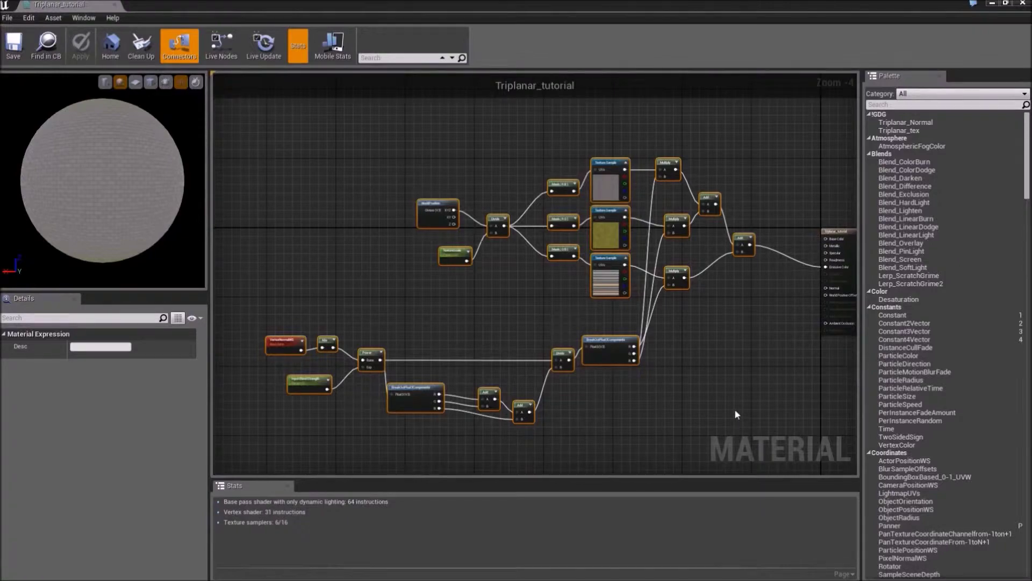
double_click(370, 5)
click(768, 114)
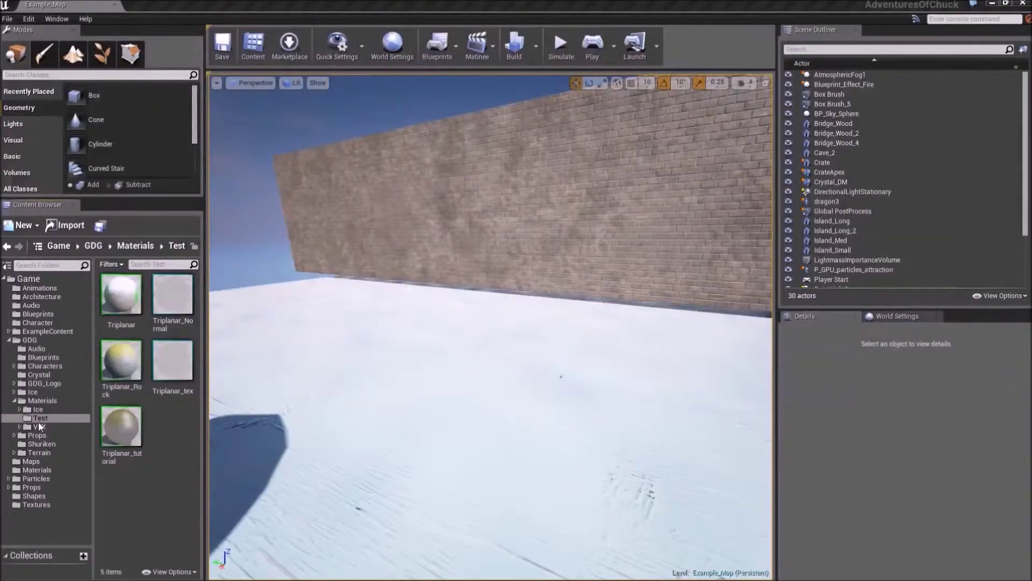
Create a new Material Function asset named Tri_FN in the Test materials folder
click(27, 229)
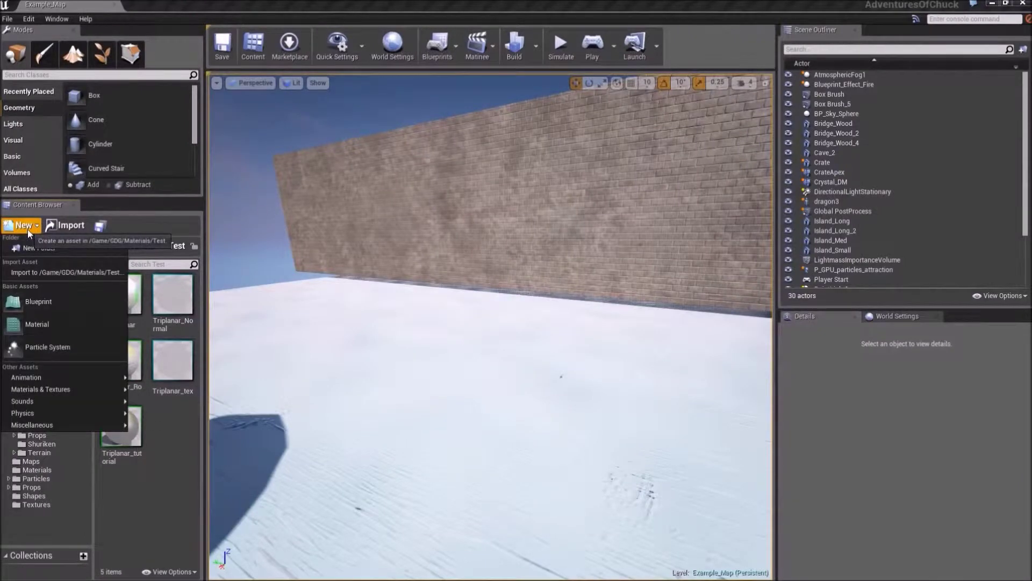
mouse_move(86, 389)
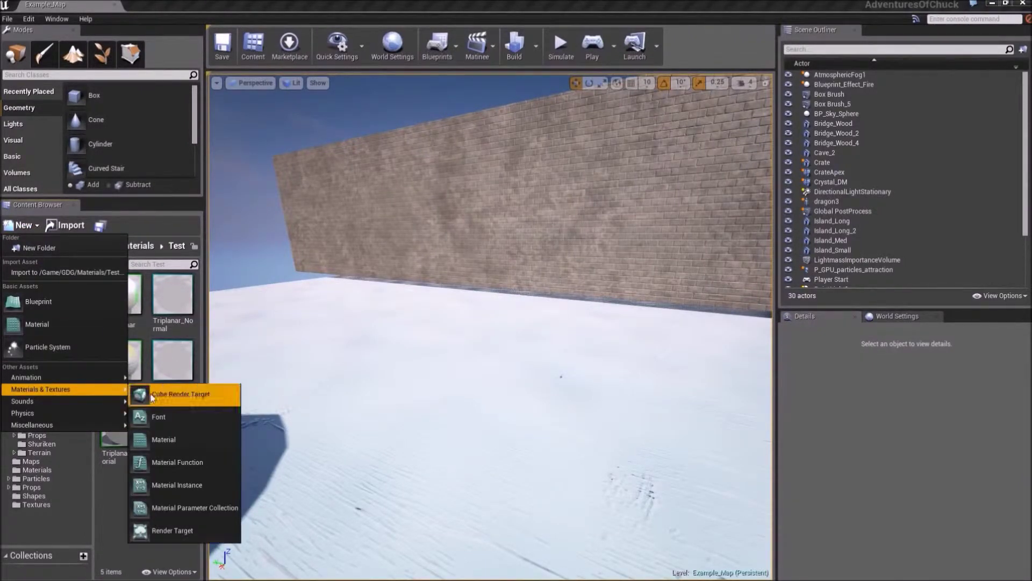
click(168, 458)
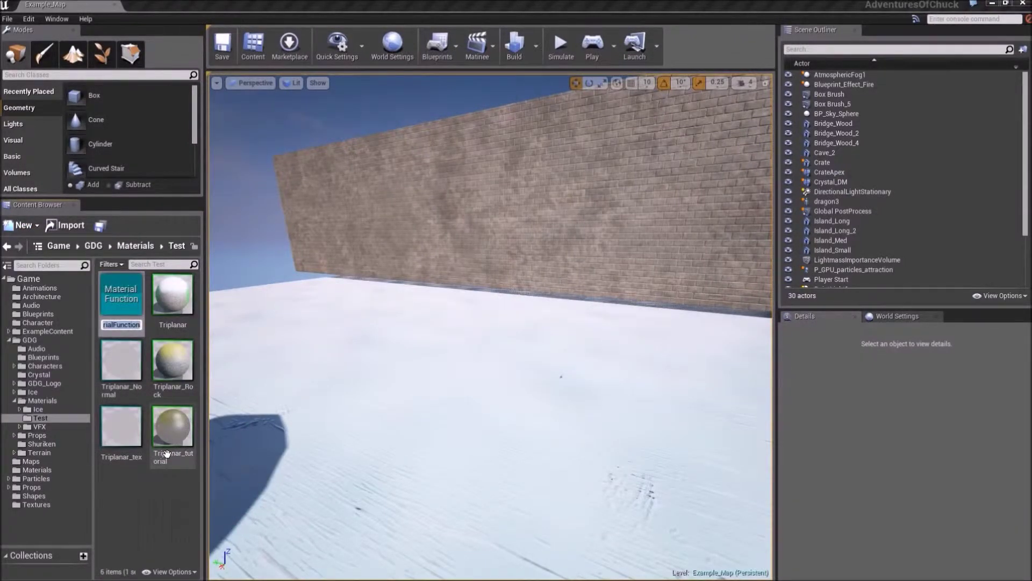
text(Tri_FN)
key(Return)
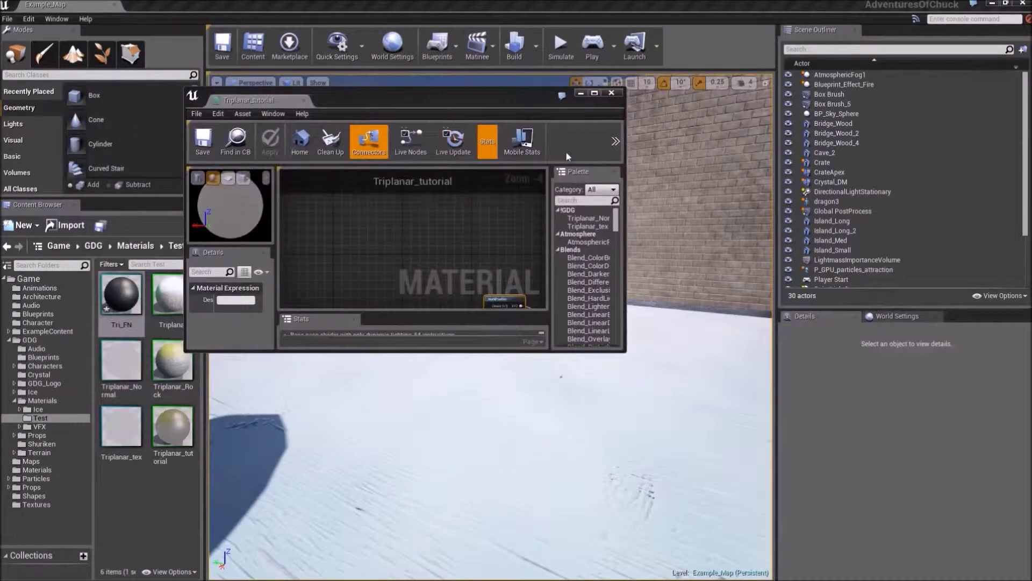
click(590, 96)
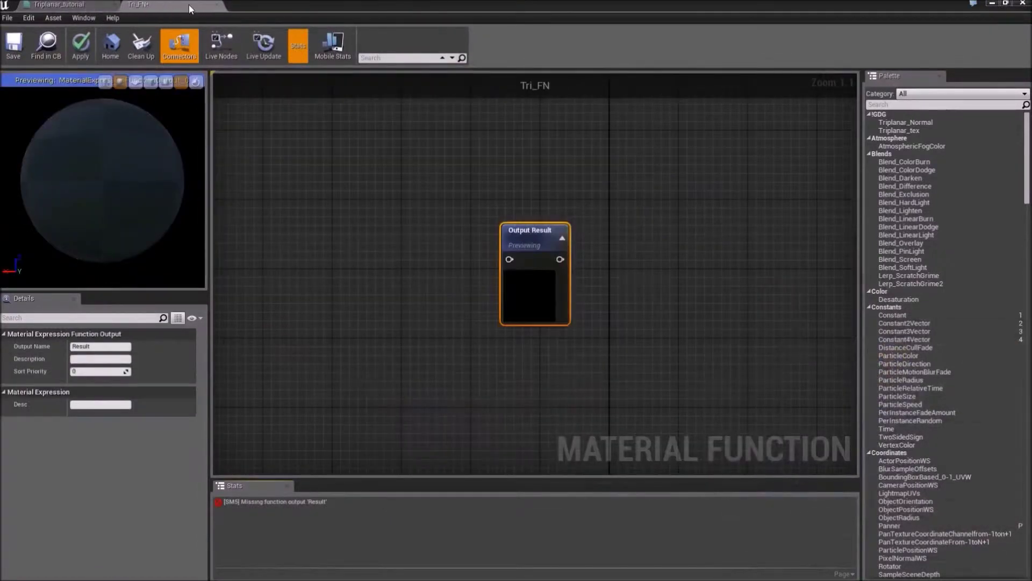
Select the entire Triplanar_tutorial node network for copying
right_drag(360, 278, 546, 216)
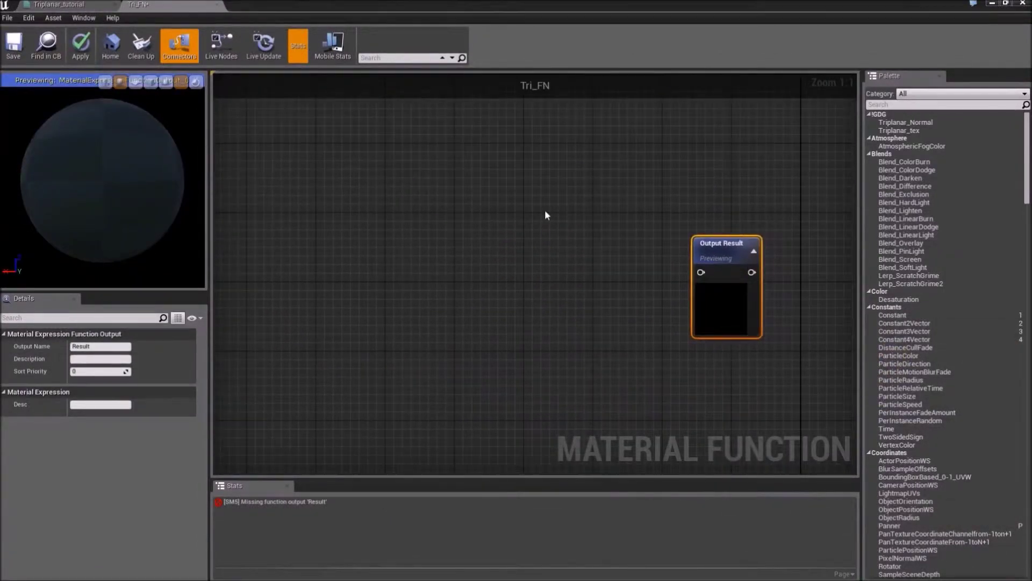
right_drag(527, 216, 525, 224)
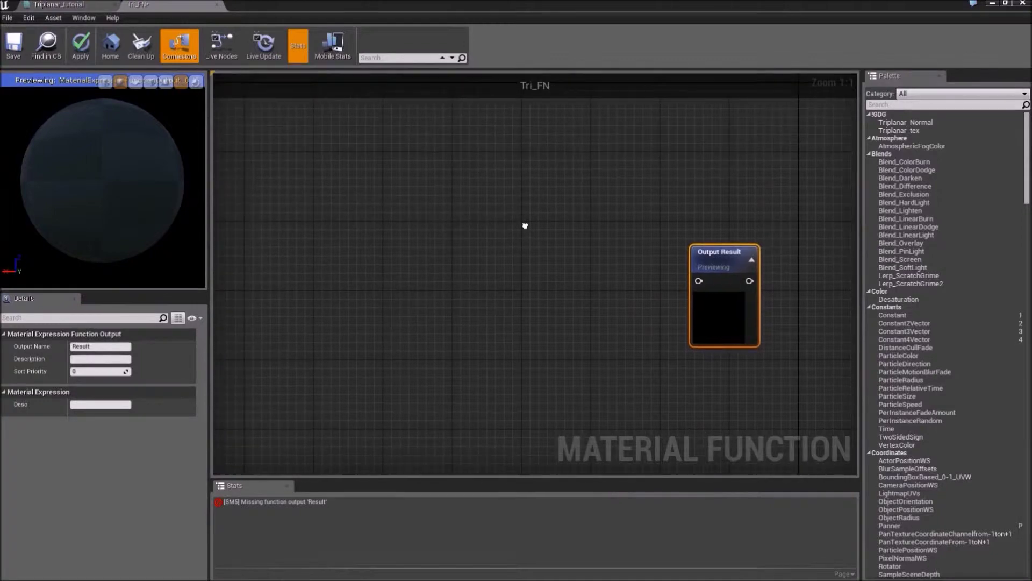
click(59, 5)
right_drag(383, 170, 371, 169)
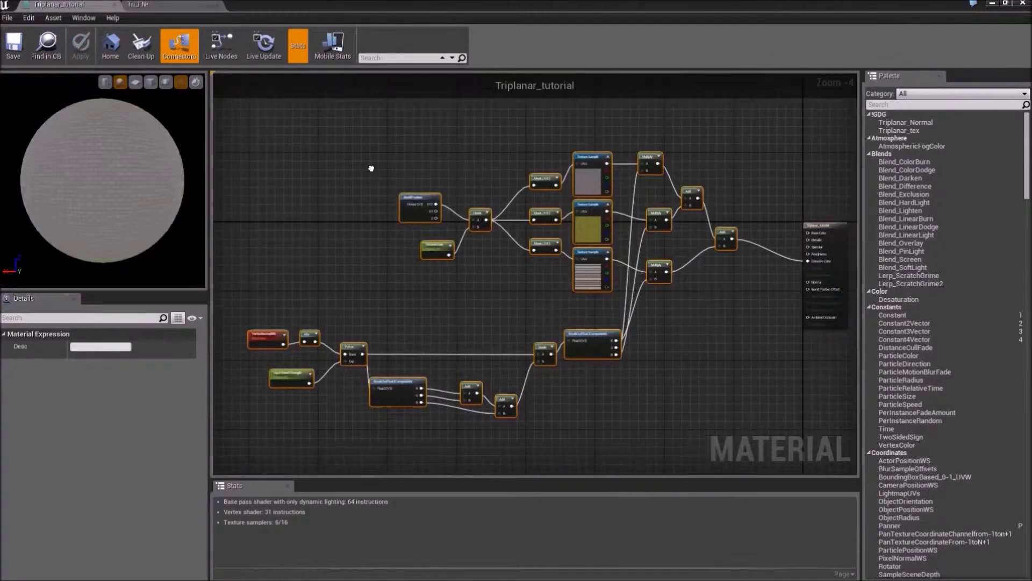
drag(228, 116, 741, 129)
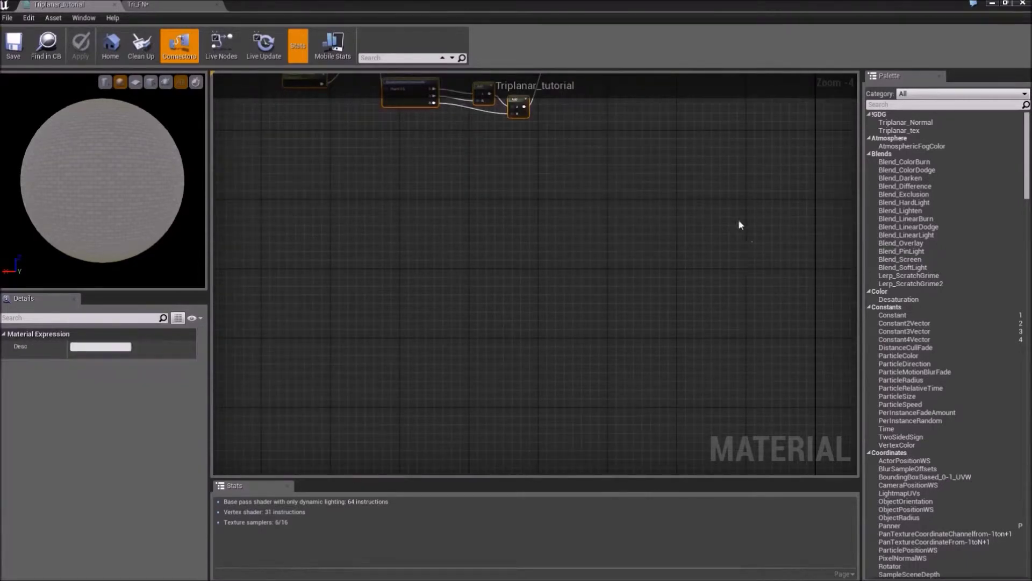
scroll(716, 231, down, 2)
right_drag(603, 188, 513, 280)
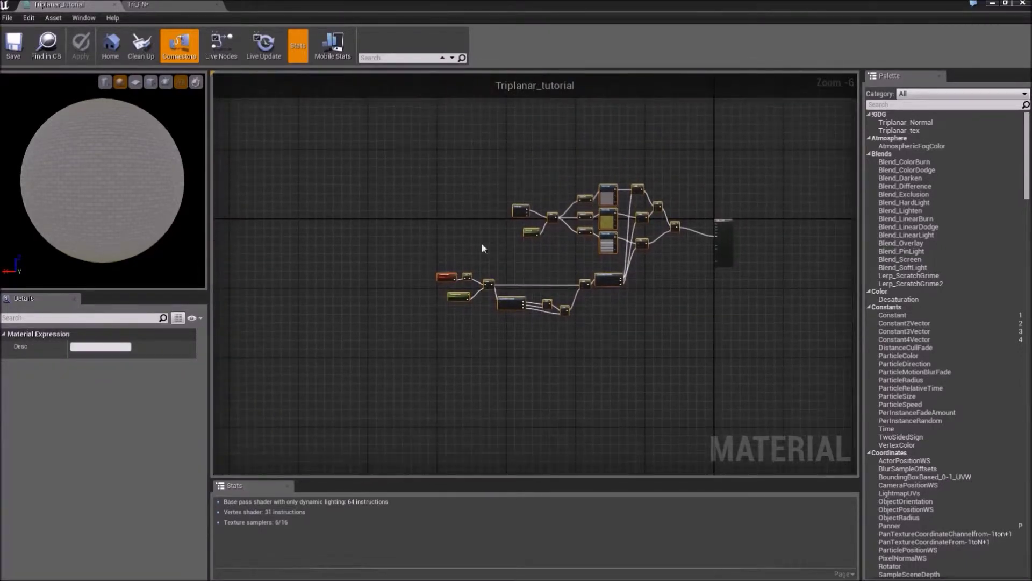
drag(414, 172, 700, 337)
Paste the copied network into the Tri_FN function graph
click(138, 4)
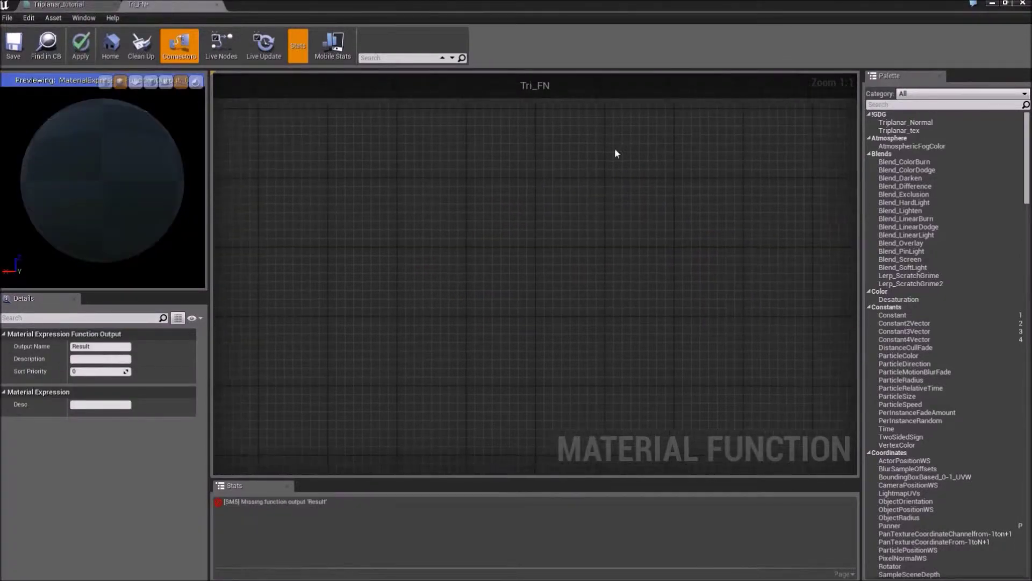
key(ctrl+v)
scroll(484, 311, down, 6)
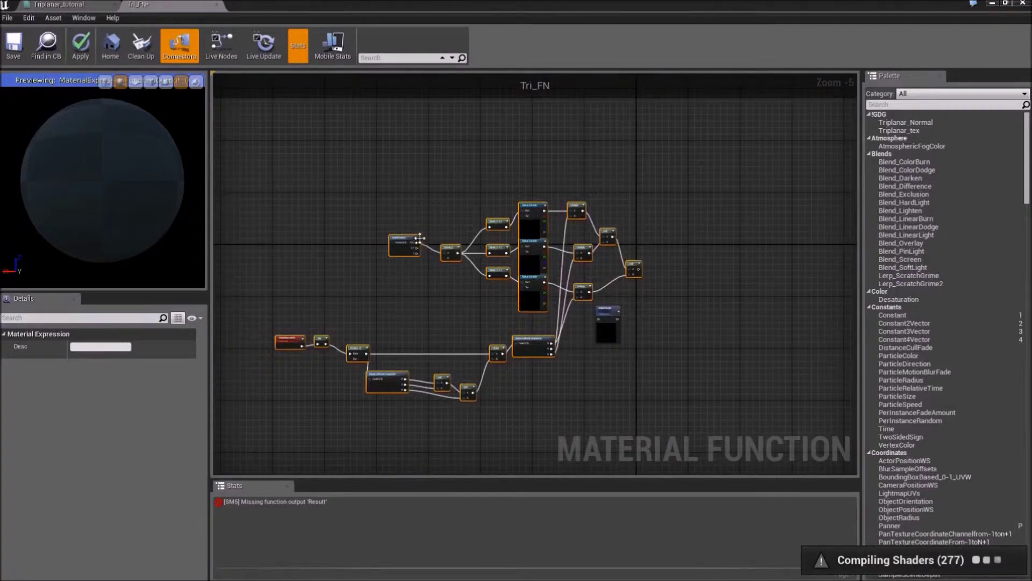
Reposition the pasted network and clear the node selection
drag(411, 244, 340, 294)
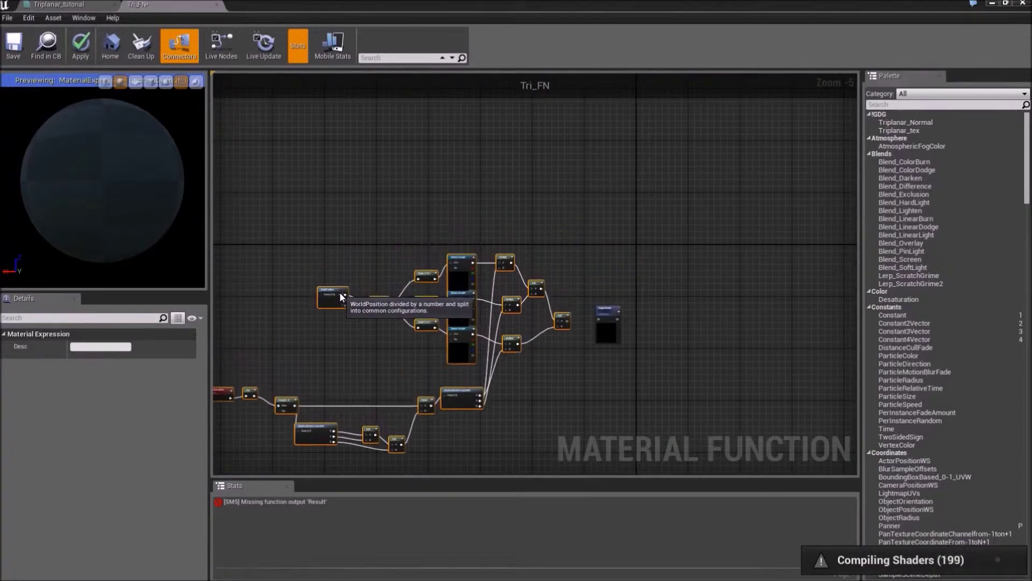
scroll(346, 227, up, 5)
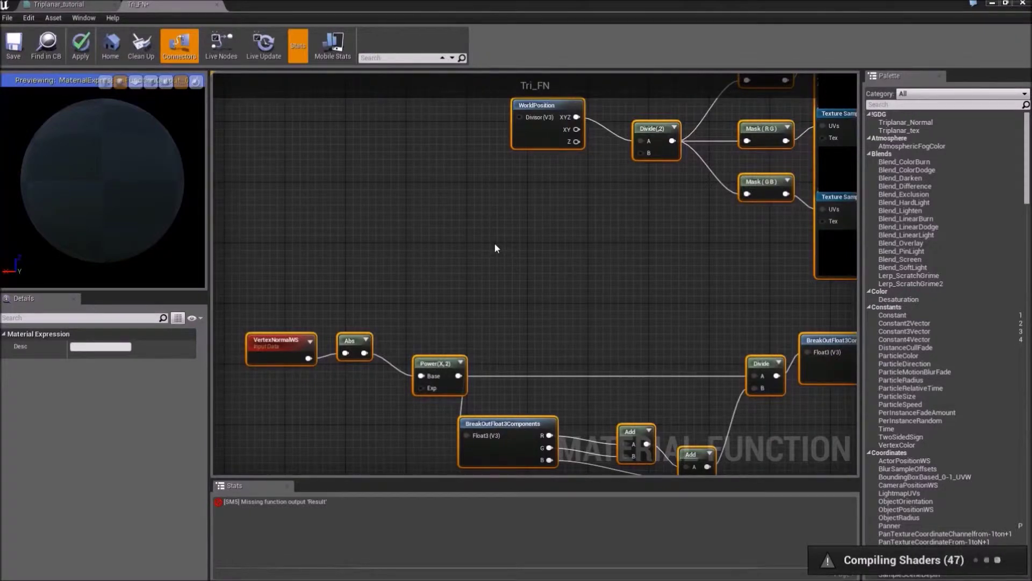
right_drag(641, 230, 537, 292)
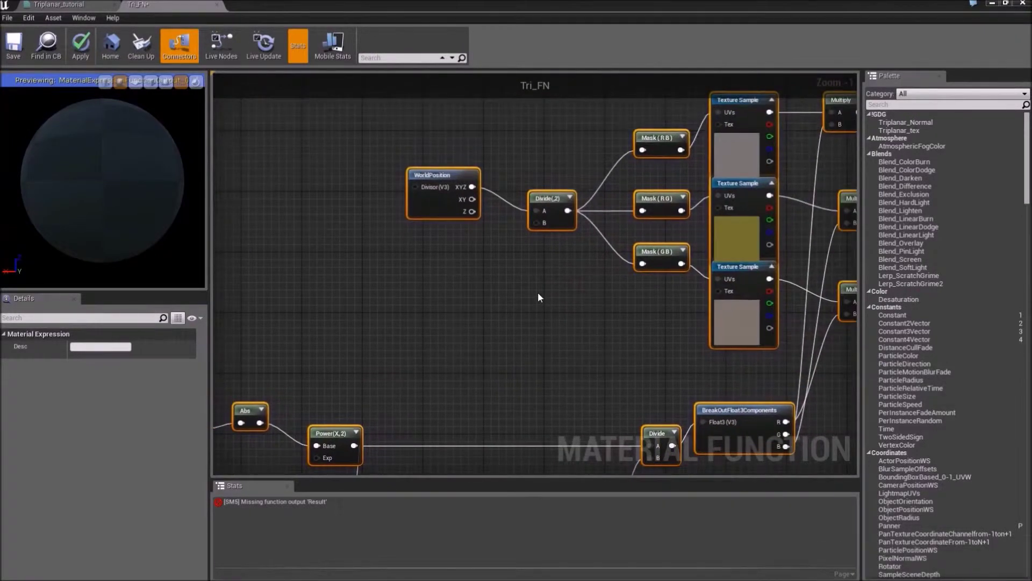
click(554, 325)
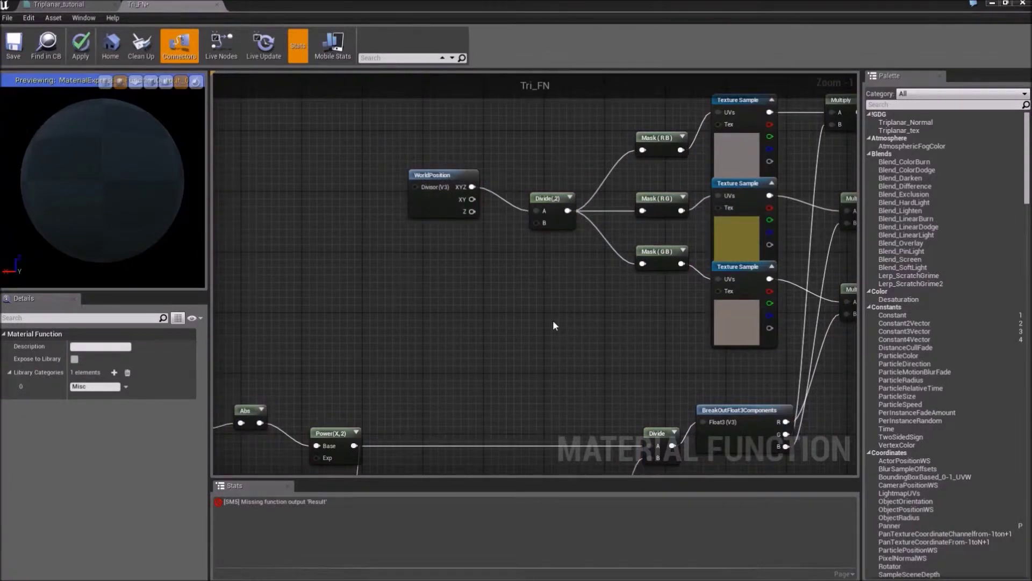
Expose Tri_FN to the library under the !GDG category and save it
click(110, 347)
click(74, 359)
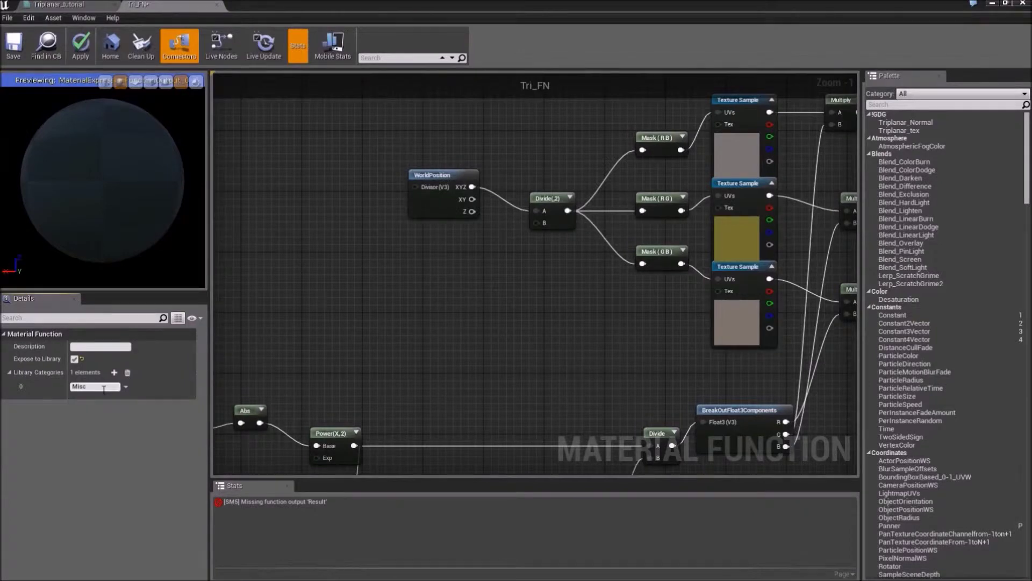
click(104, 389)
text(!GDG)
key(Return)
click(14, 43)
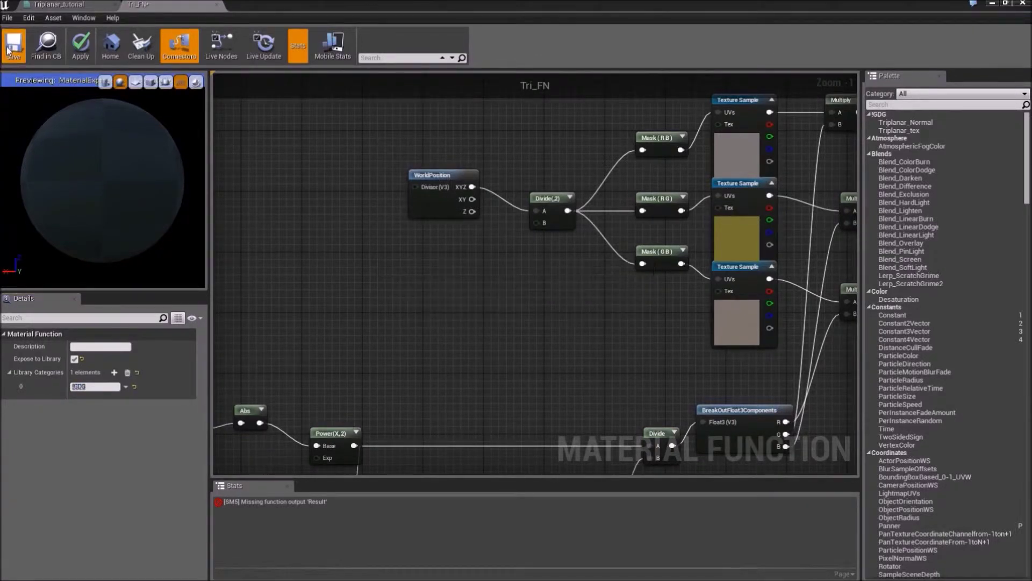
click(35, 5)
Drop a Tri_FN function node from the Palette into Triplanar_tutorial beside the network
right_drag(392, 189, 377, 208)
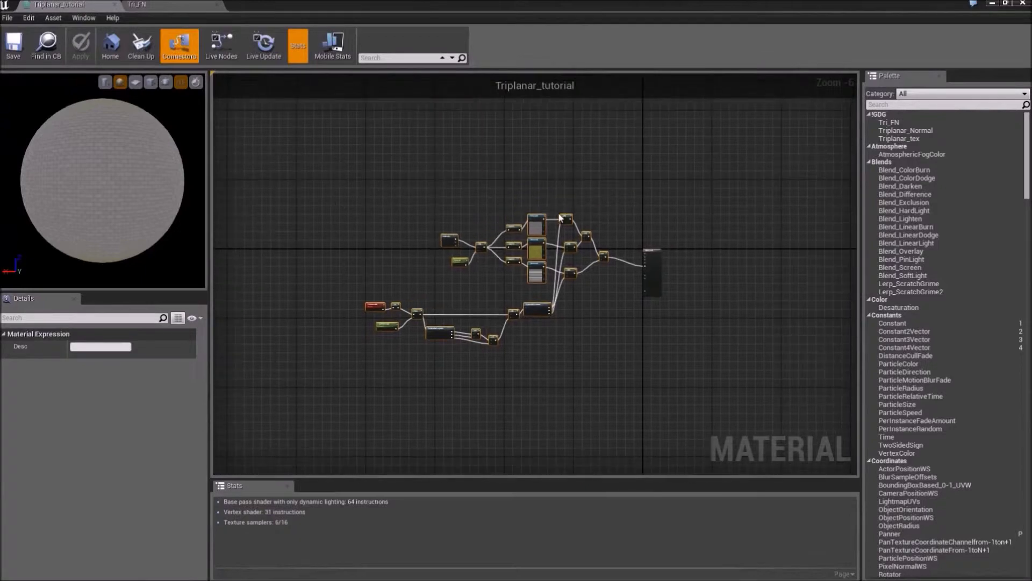
drag(888, 122, 570, 361)
scroll(570, 363, up, 7)
scroll(568, 358, down, 4)
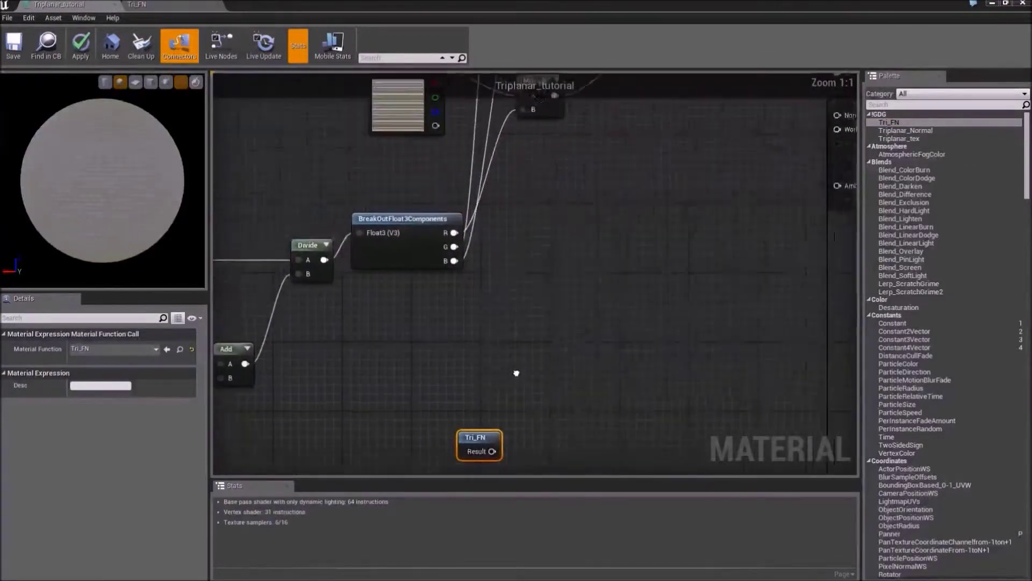
drag(410, 423, 545, 293)
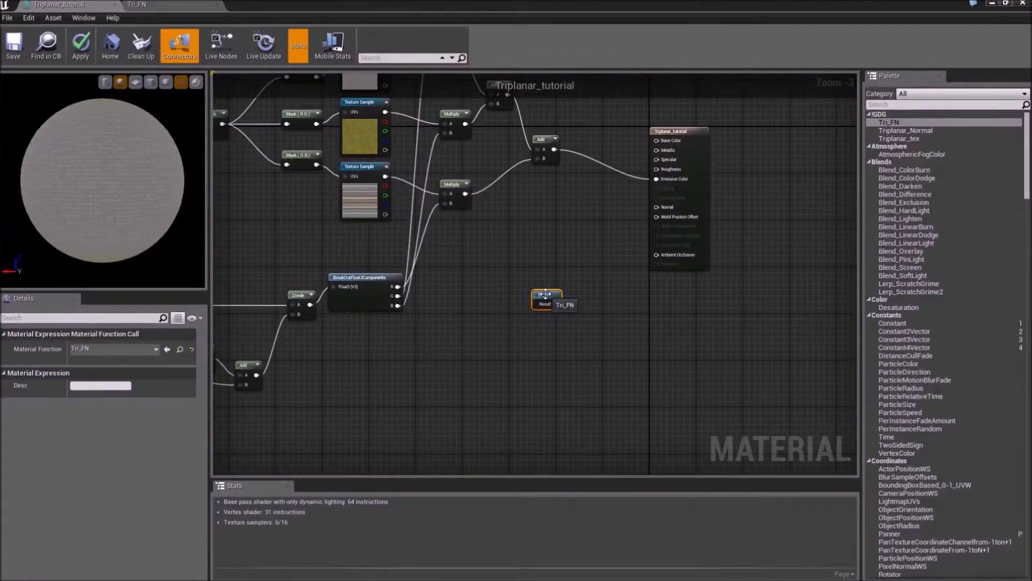
click(170, 4)
right_drag(502, 306, 526, 290)
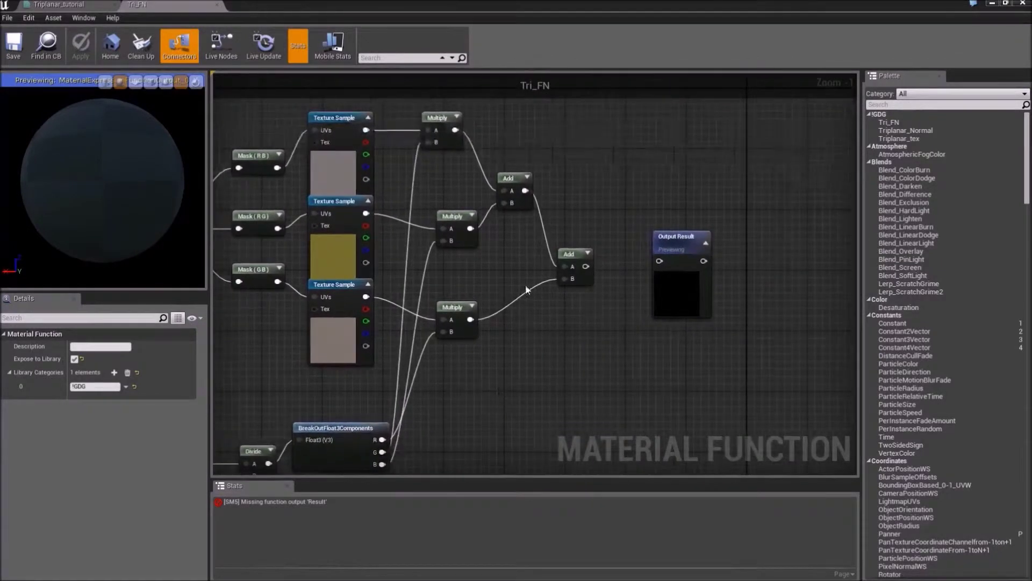
Wire the final Add result into Tri_FN's Output Result
drag(586, 266, 660, 262)
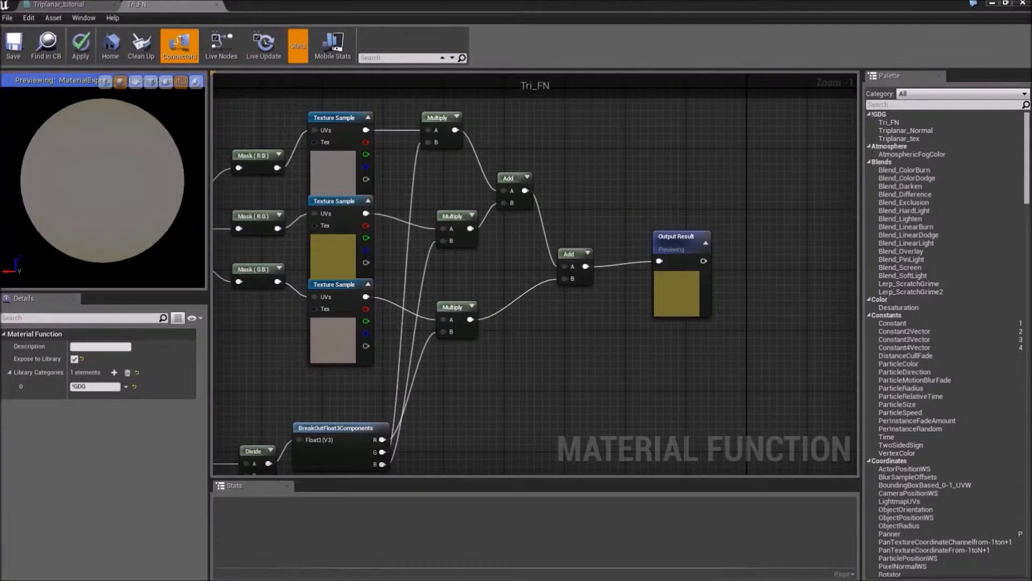
right_drag(577, 384, 719, 324)
right_drag(388, 260, 499, 315)
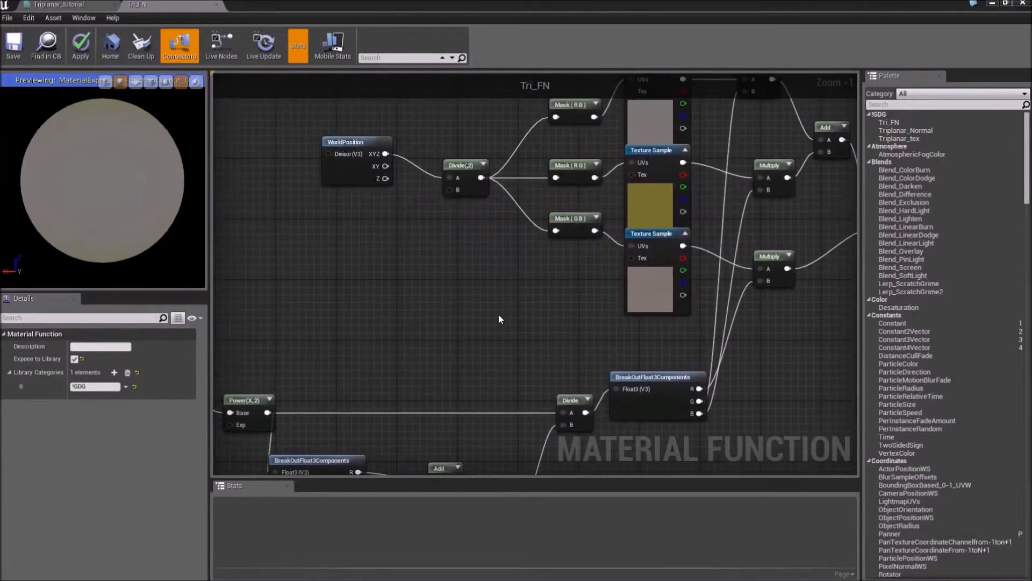
right_drag(471, 282, 481, 378)
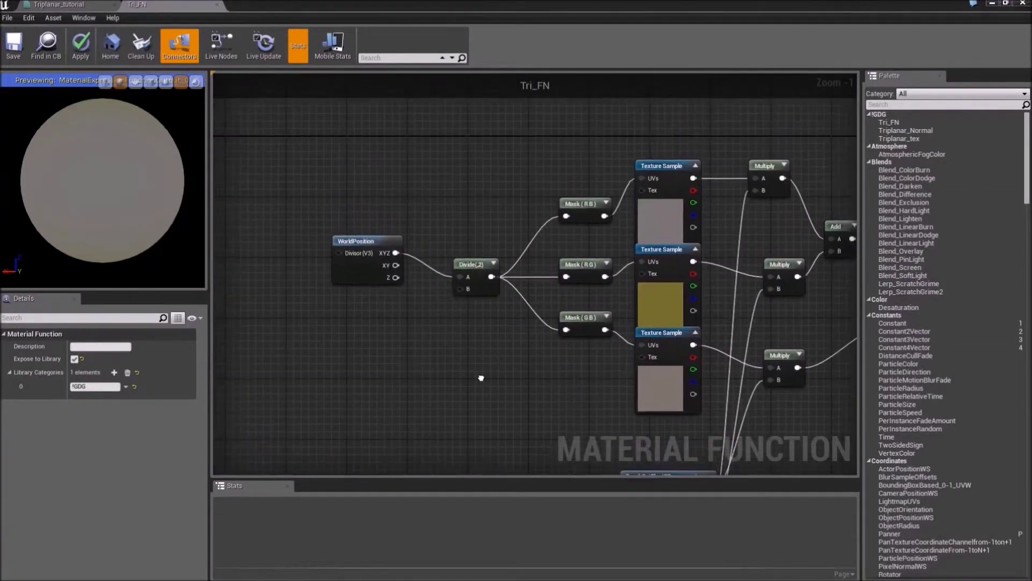
Add a function input named In and set its type to Texture 2D
right_click(521, 145)
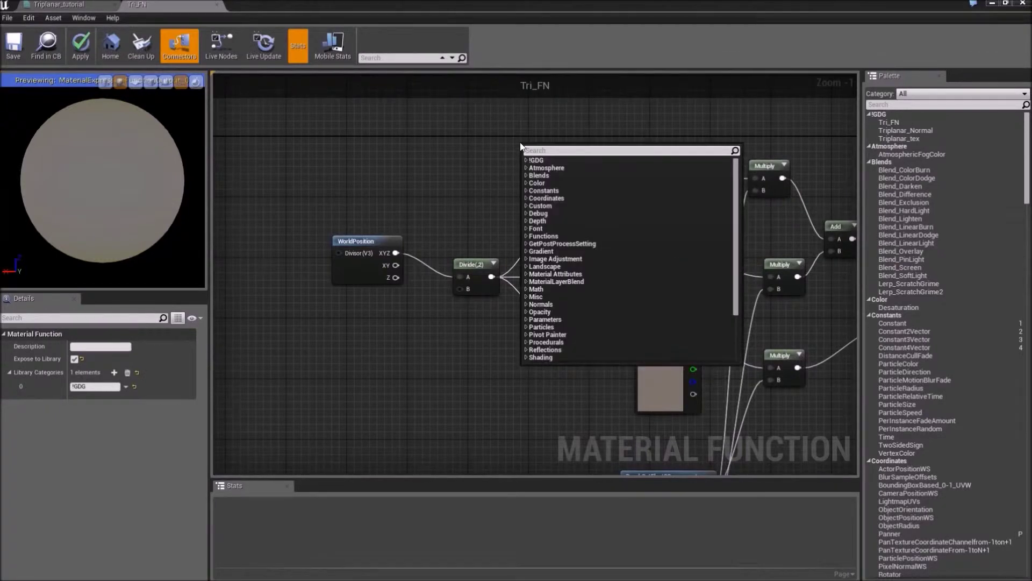
text(input)
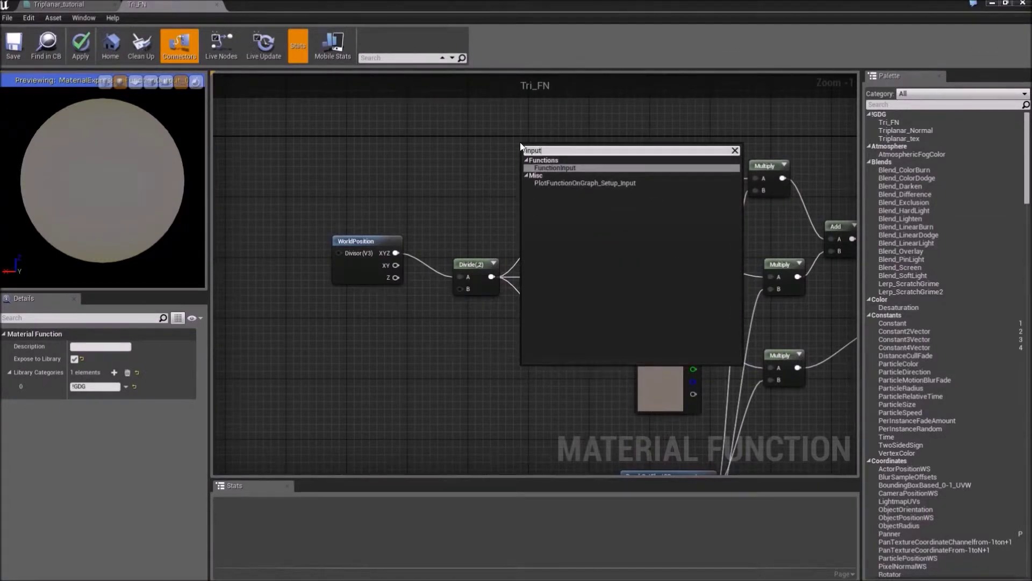
key(Return)
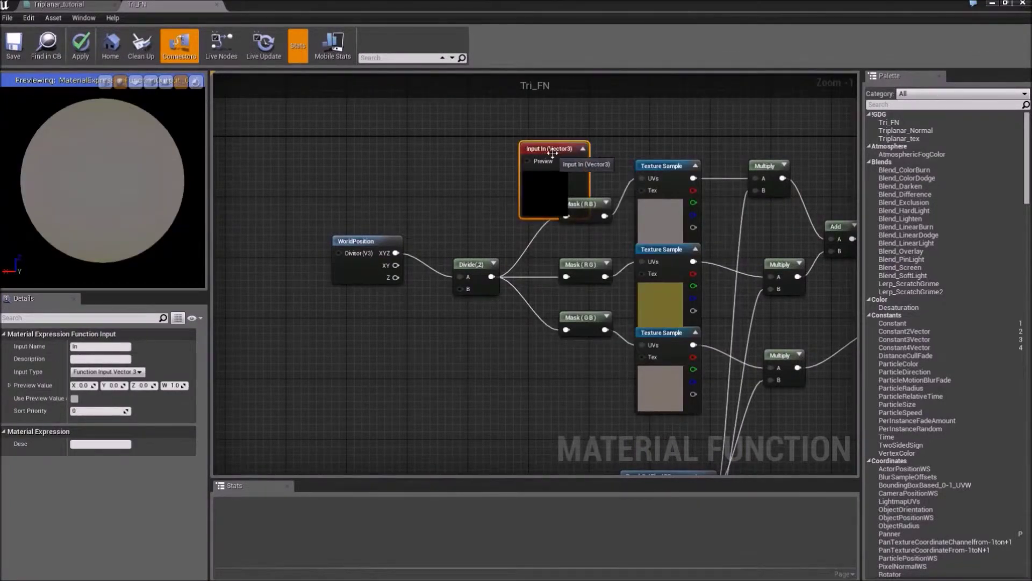
drag(551, 149, 530, 122)
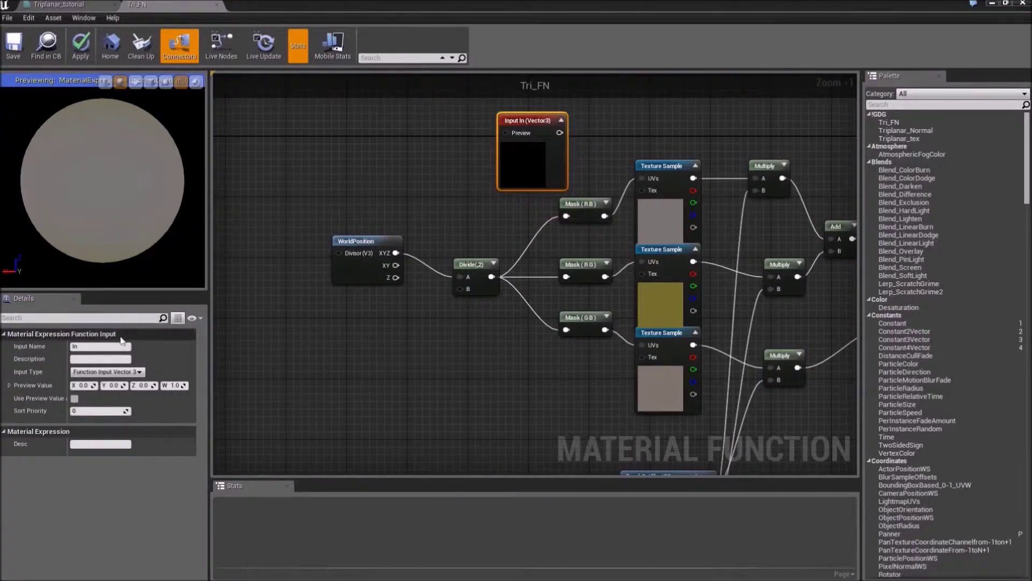
click(134, 372)
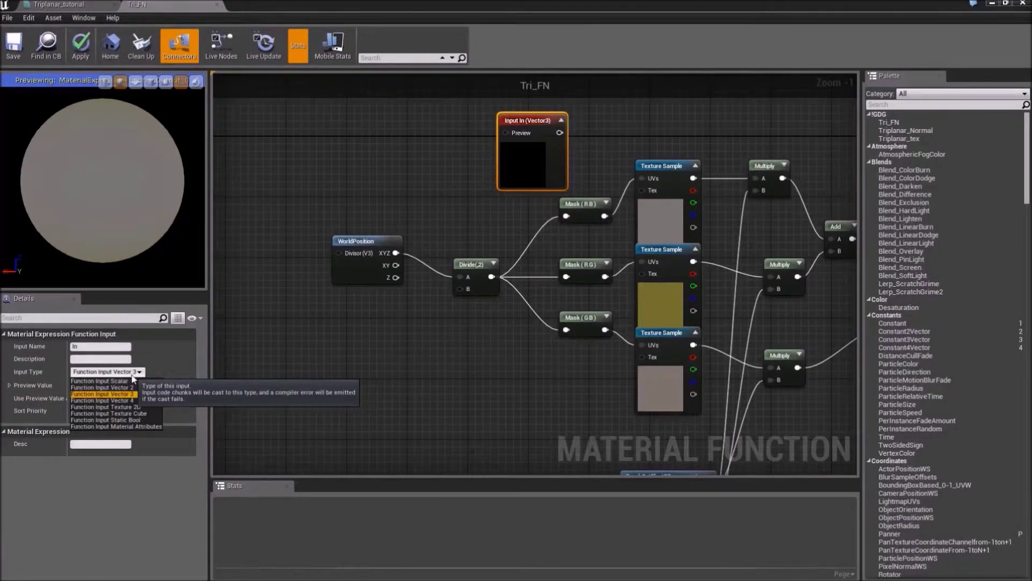
click(137, 407)
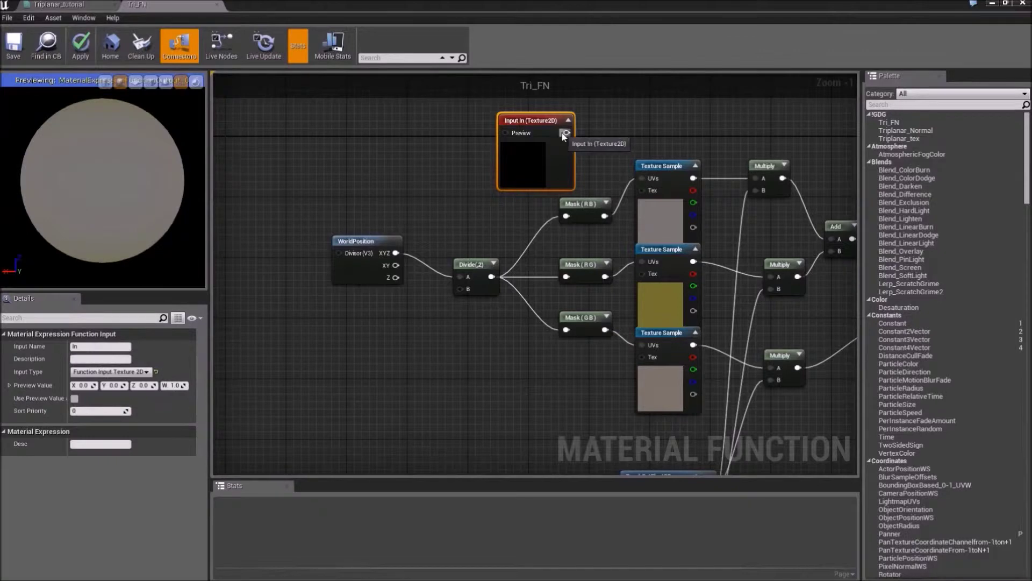
Wire In to the top Texture Sample's Tex, duplicate it as In1, and rearrange the mask nodes
drag(566, 133, 643, 190)
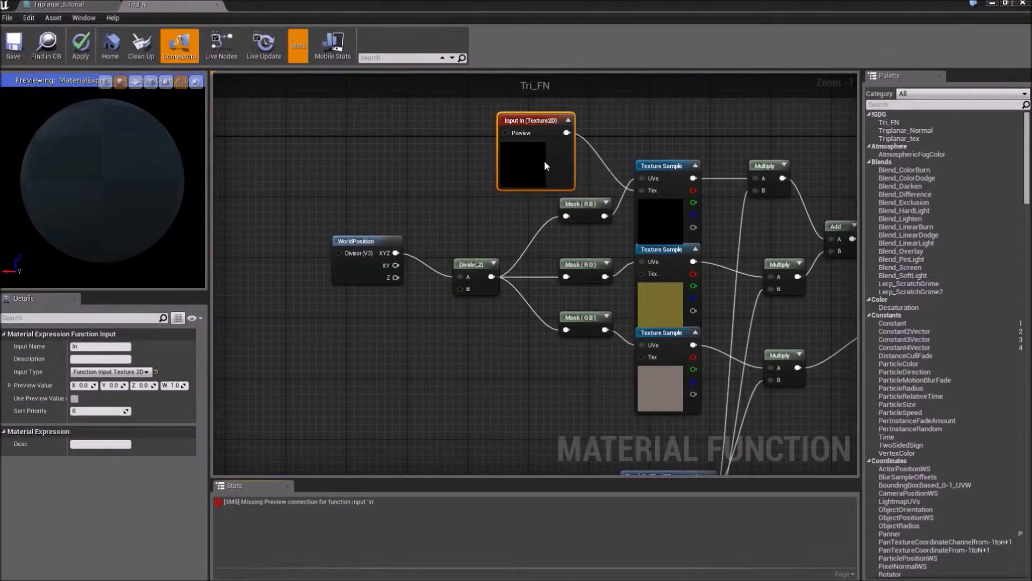
key(ctrl+w)
drag(579, 175, 512, 326)
right_drag(477, 214, 468, 283)
drag(300, 280, 445, 362)
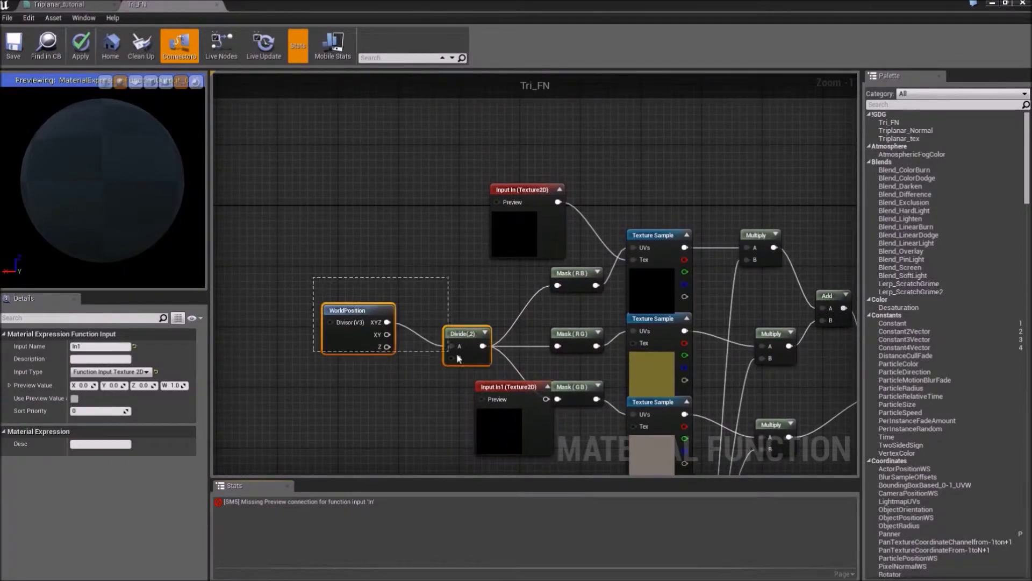
drag(269, 247, 313, 330)
drag(518, 192, 481, 223)
drag(576, 270, 505, 156)
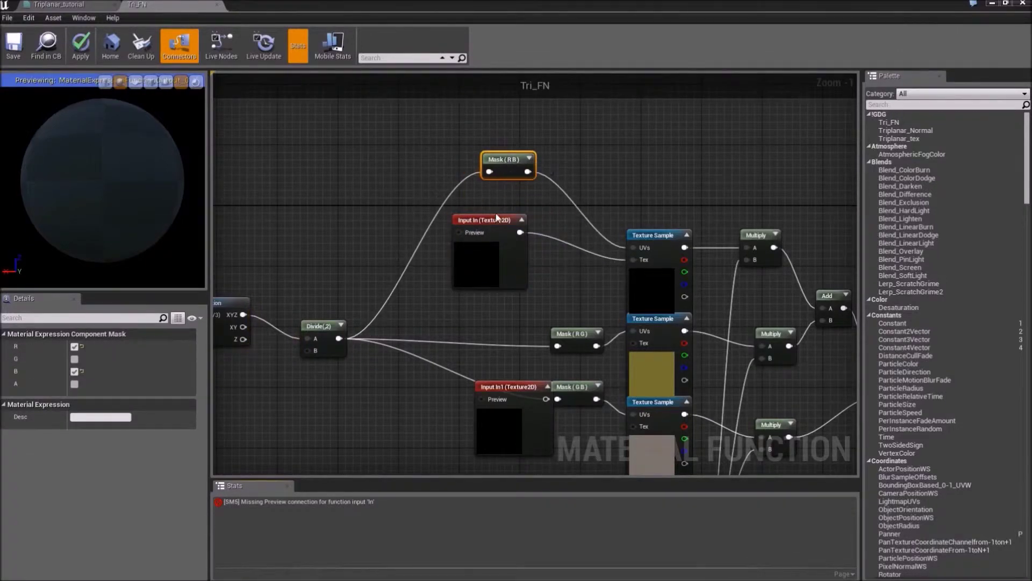
drag(496, 230, 518, 215)
right_drag(518, 300, 487, 128)
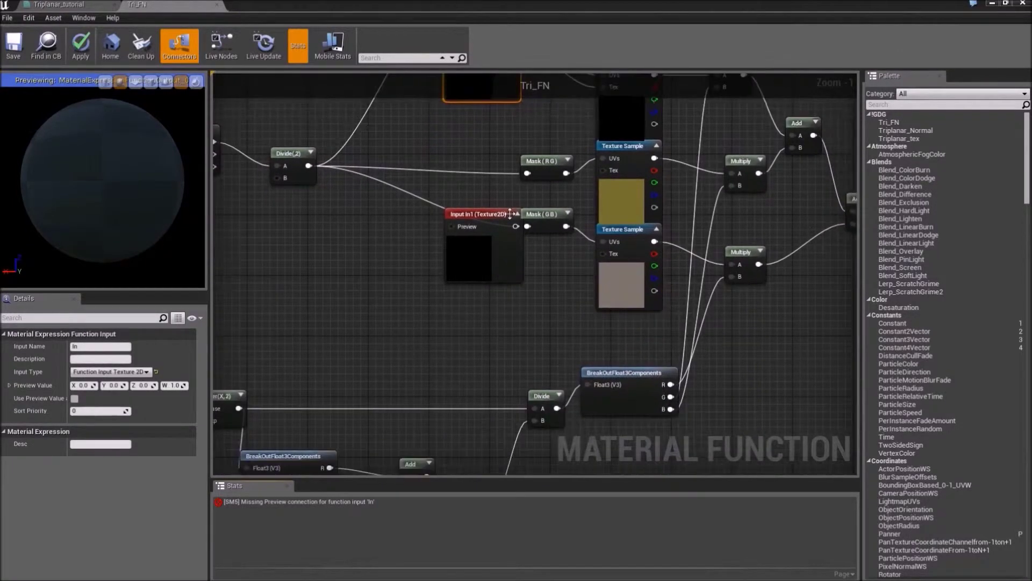
drag(491, 215, 465, 136)
drag(543, 214, 473, 282)
Wire In1 to the second Texture Sample, then duplicate it as In11 feeding the bottom one
drag(508, 174, 604, 172)
click(472, 161)
key(ctrl+w)
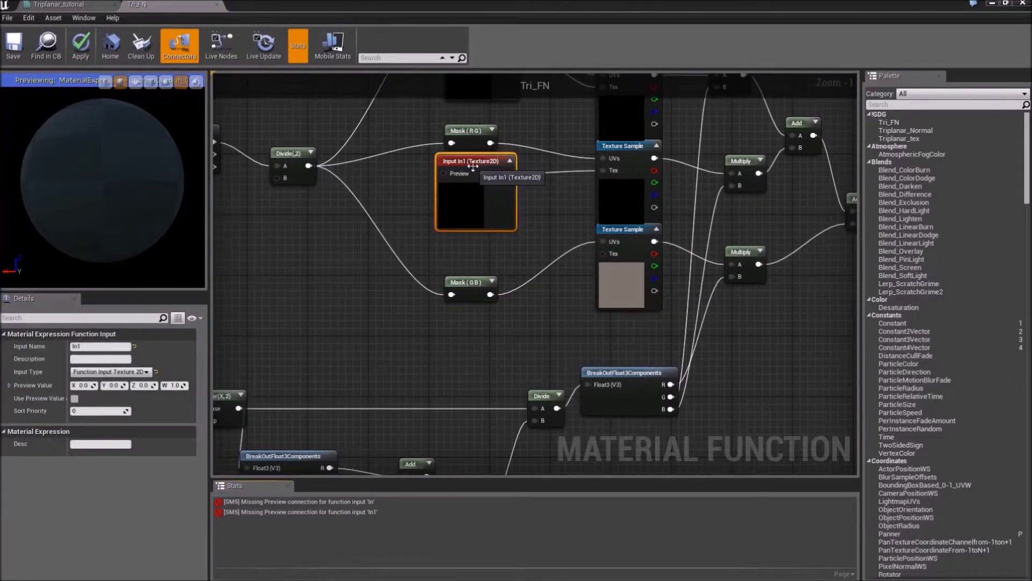
drag(511, 180, 603, 253)
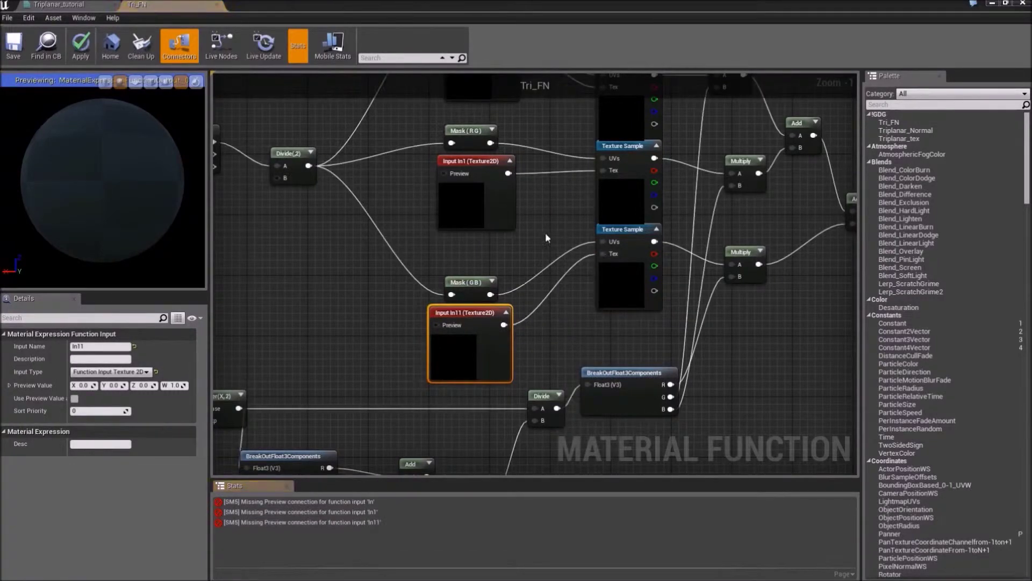
right_drag(539, 205, 536, 348)
scroll(501, 247, down, 2)
right_drag(476, 162, 538, 122)
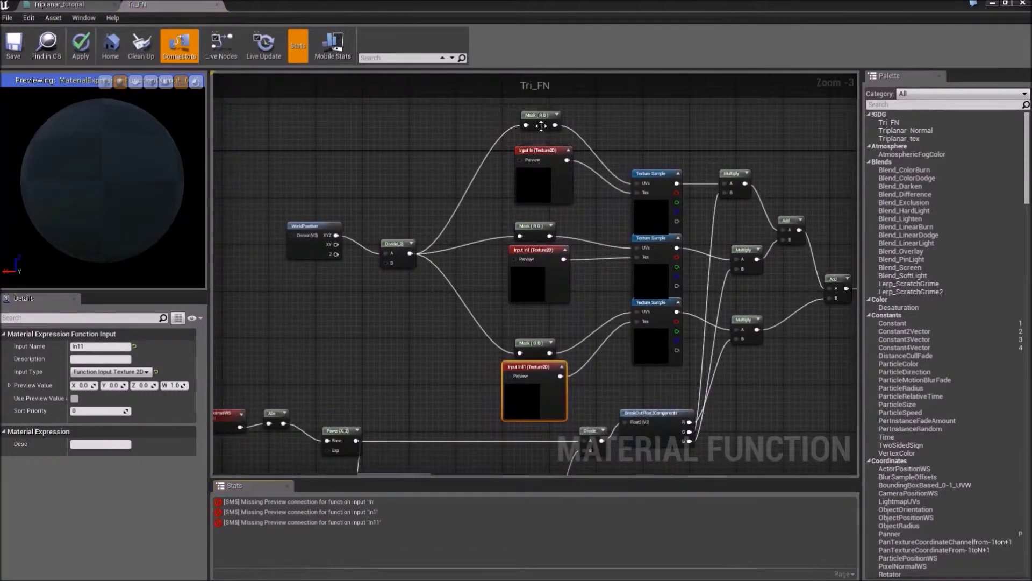
drag(538, 121, 531, 134)
right_drag(437, 281, 533, 237)
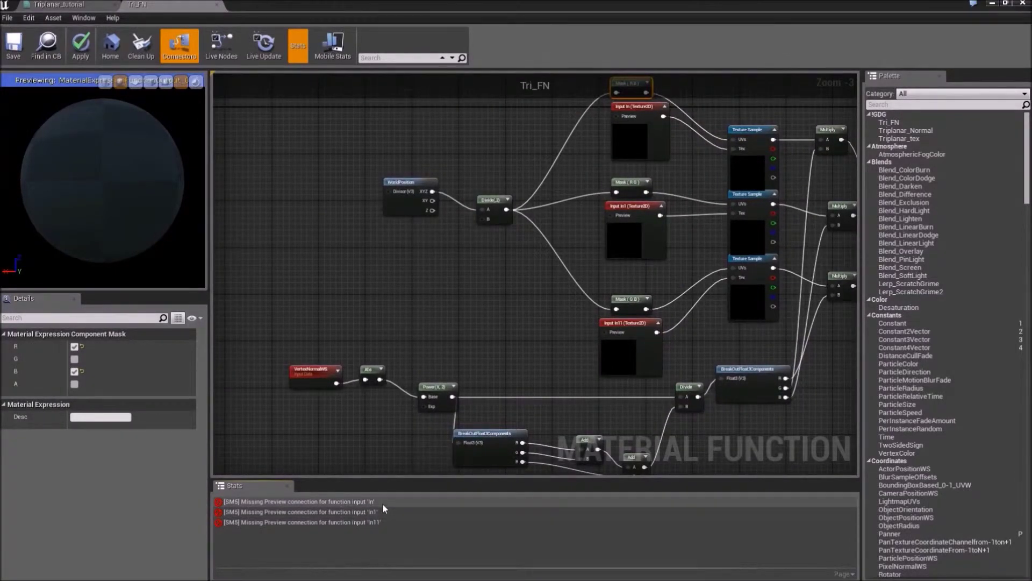
right_drag(517, 302, 452, 339)
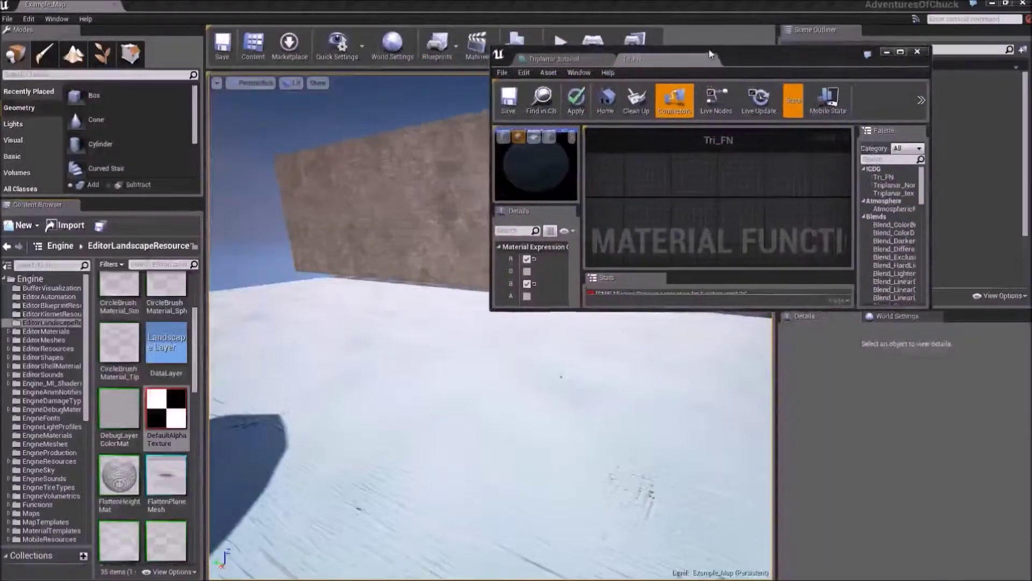
Drag DefaultAlphaTexture from the Content Browser into the Tri_FN graph as a Texture Sample
drag(714, 48, 553, 104)
scroll(619, 268, down, 4)
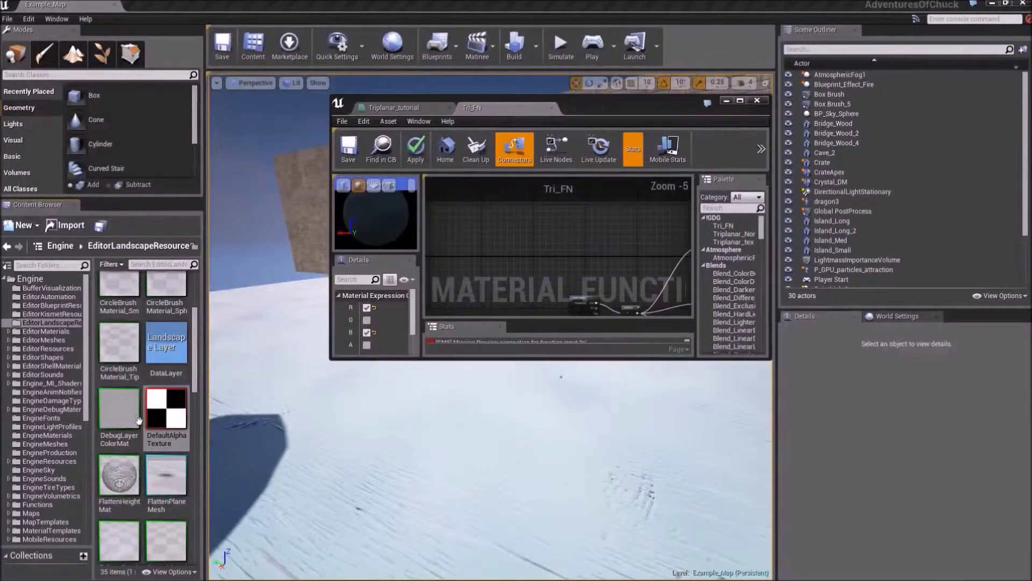
drag(166, 413, 608, 235)
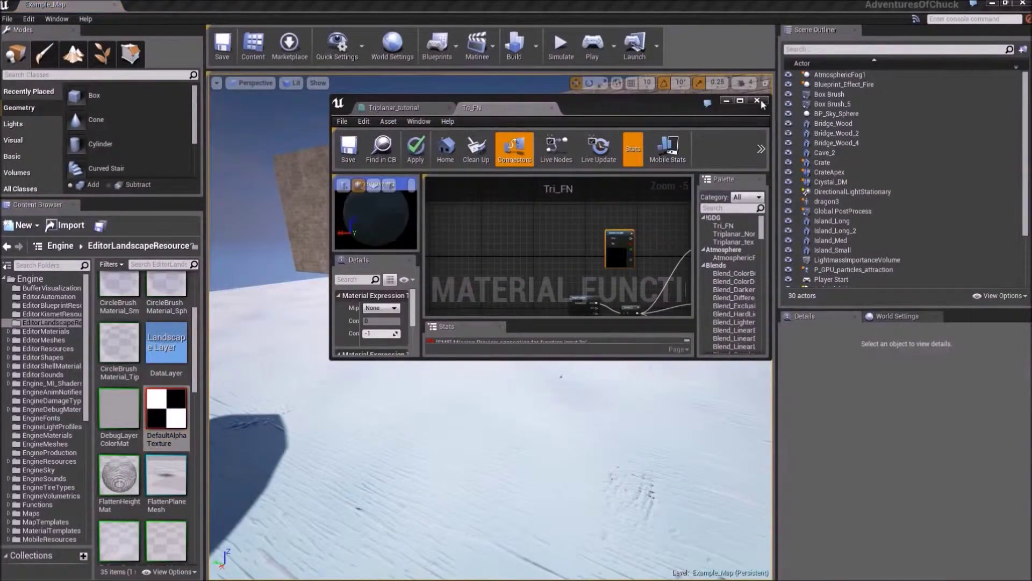
click(740, 101)
right_drag(405, 176, 484, 203)
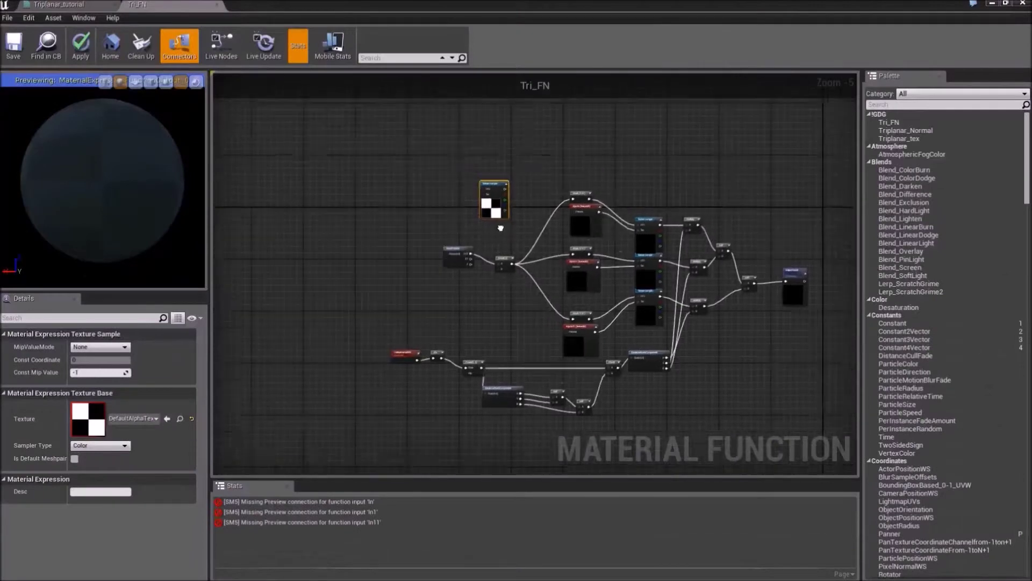
scroll(484, 203, up, 5)
right_click(491, 137)
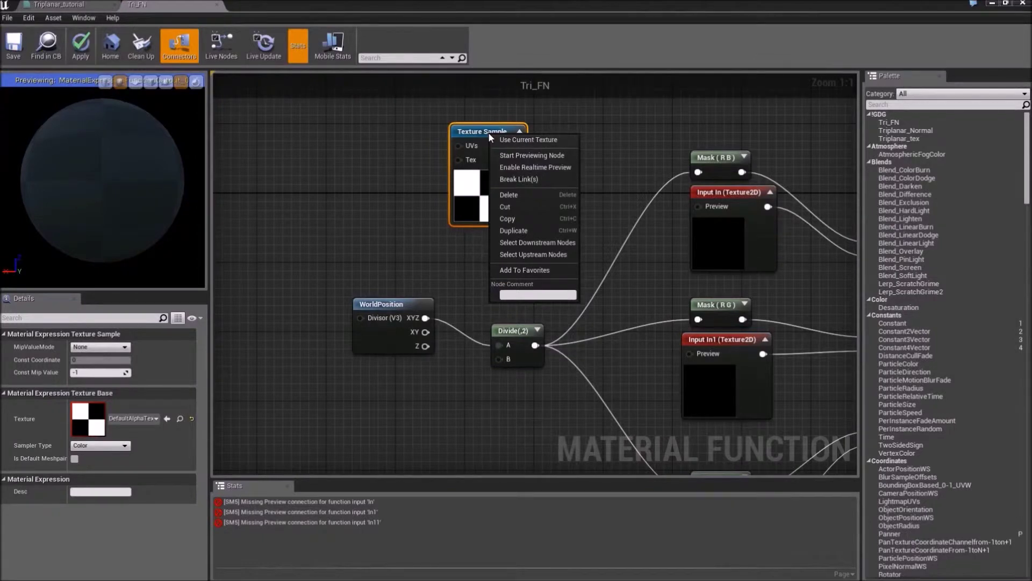
Replace the DefaultAlphaTexture Texture Sample with a Texture Object node
right_click(486, 135)
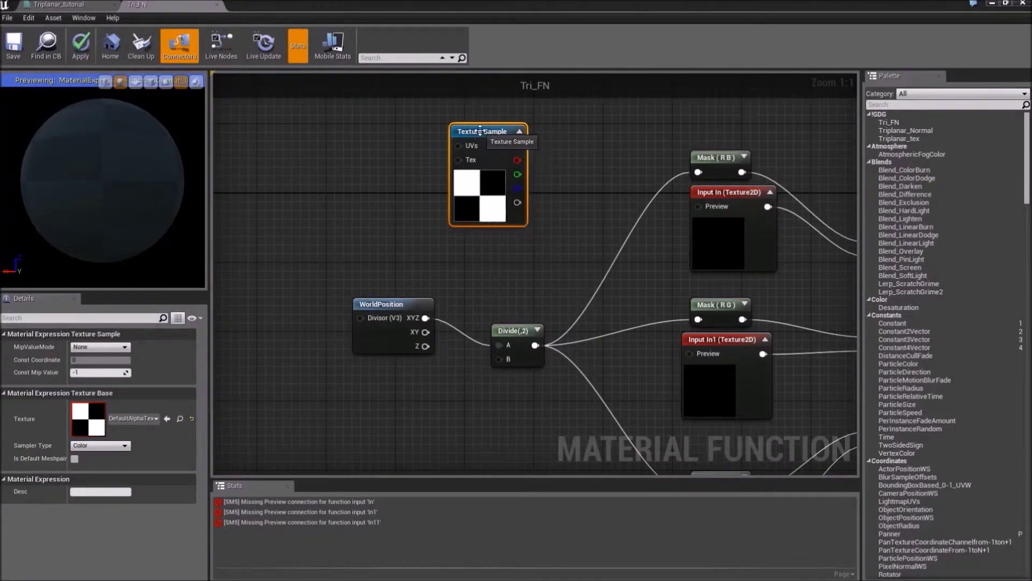
right_click(482, 134)
click(552, 117)
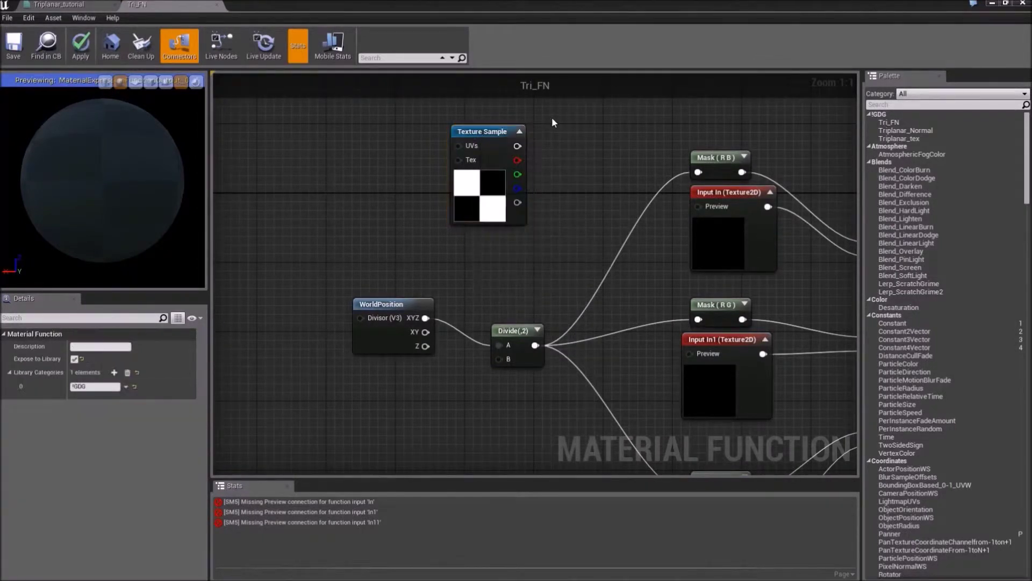
right_click(557, 181)
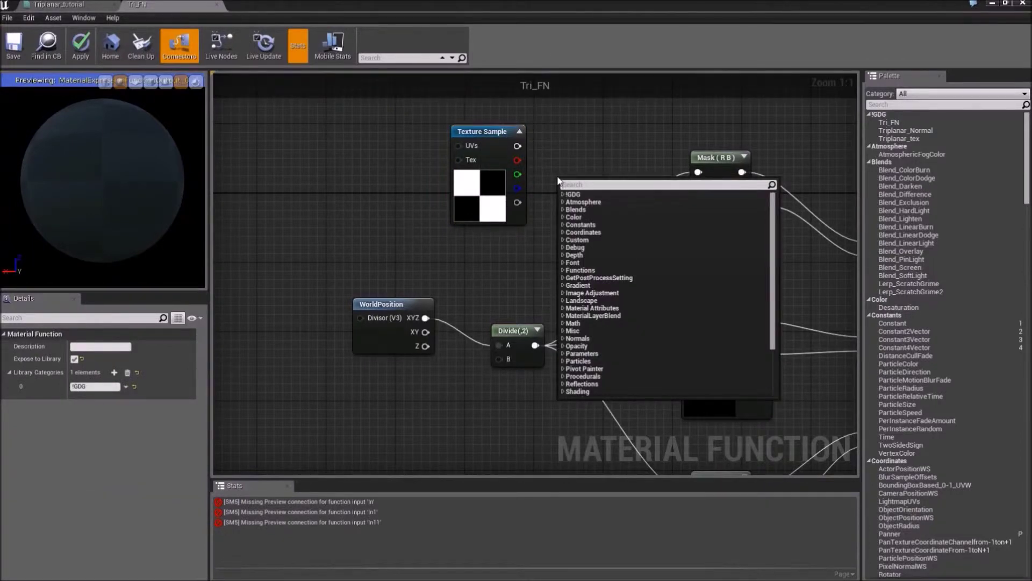
text(texture)
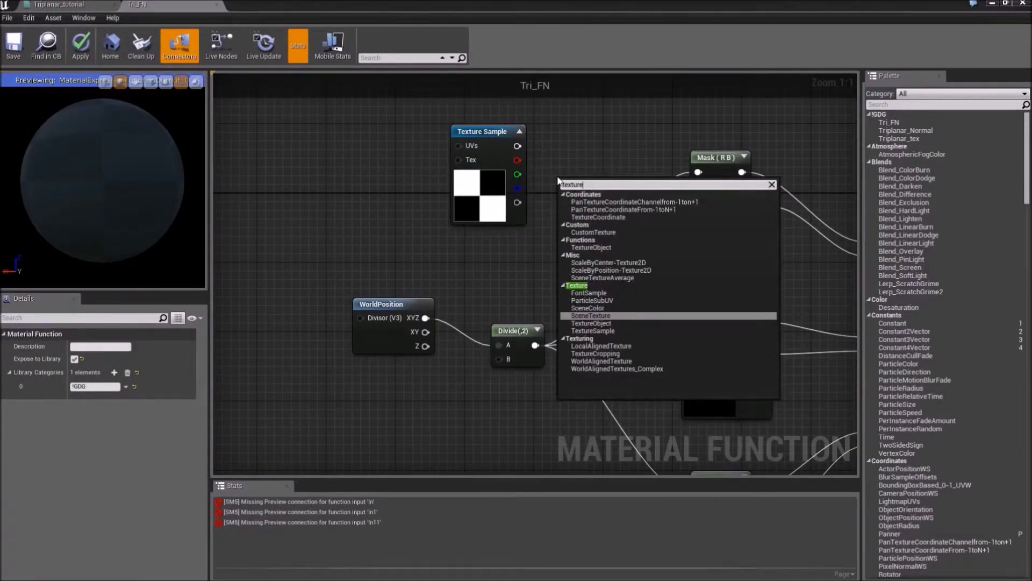
click(598, 323)
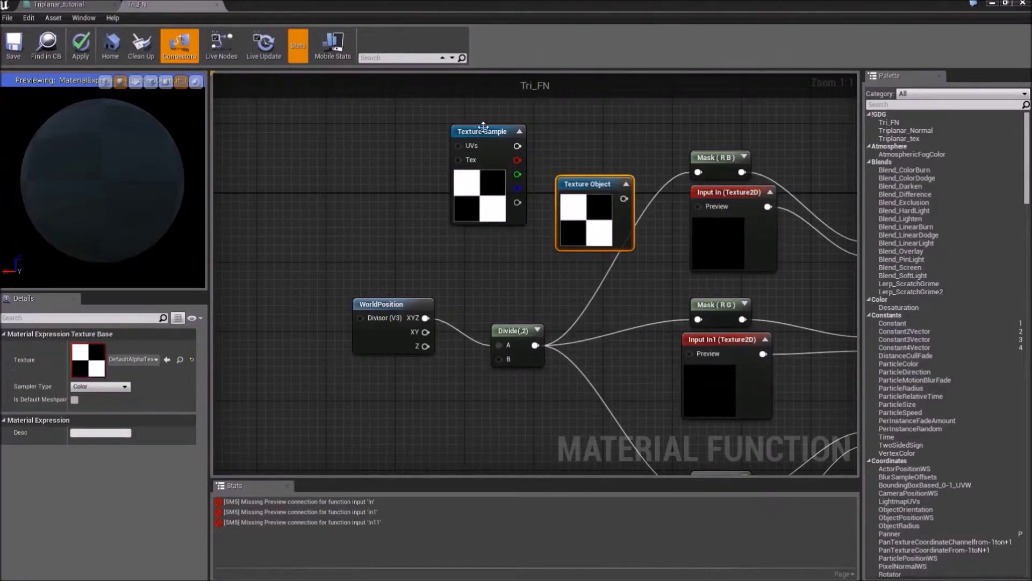
click(488, 129)
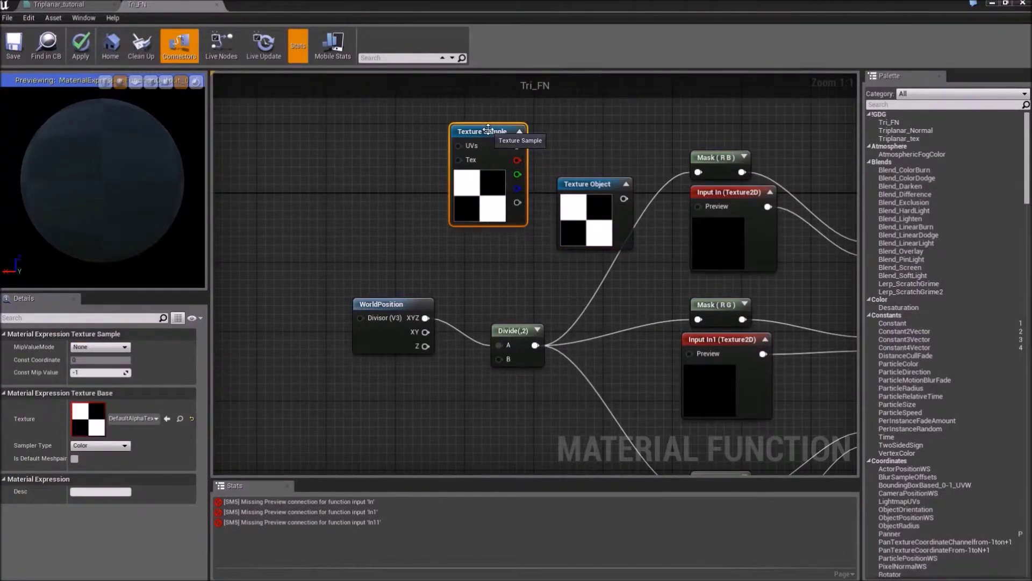
key(Delete)
drag(587, 184, 698, 206)
Connect the Texture Object to the Preview pins of In, In1 and In11
right_drag(666, 268, 607, 206)
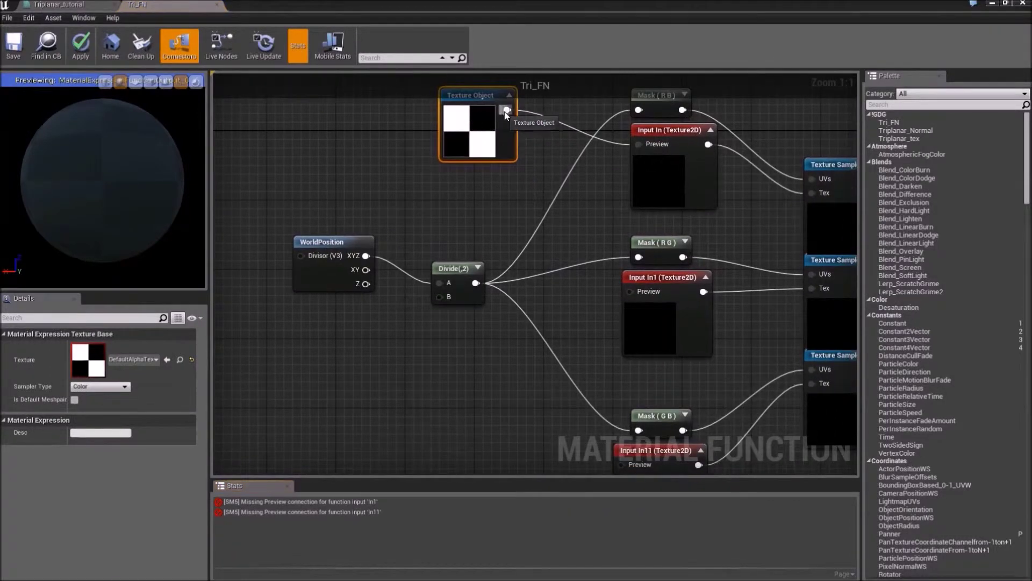
drag(506, 110, 630, 291)
right_drag(596, 350, 514, 343)
drag(424, 103, 540, 359)
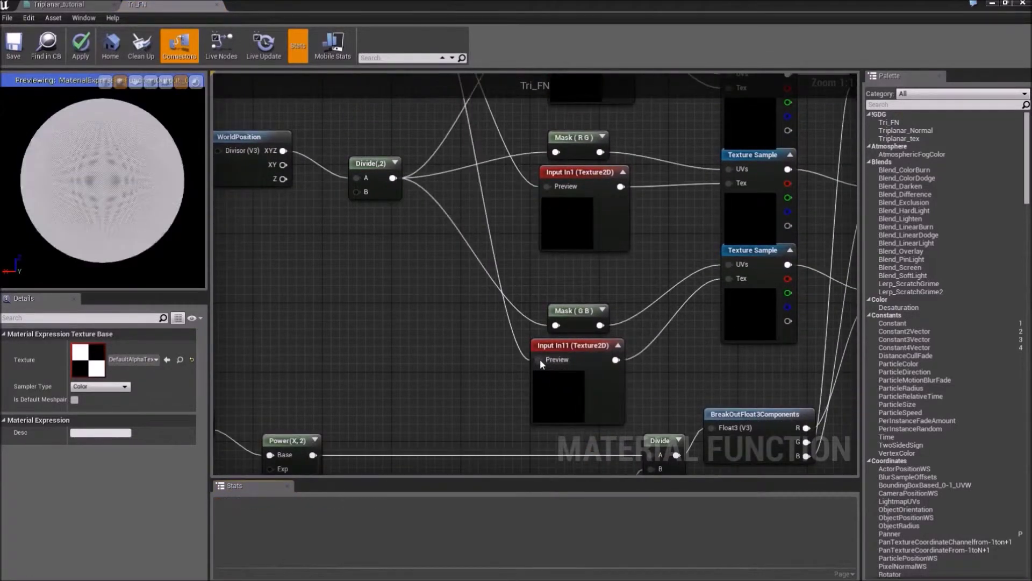
right_drag(392, 288, 569, 326)
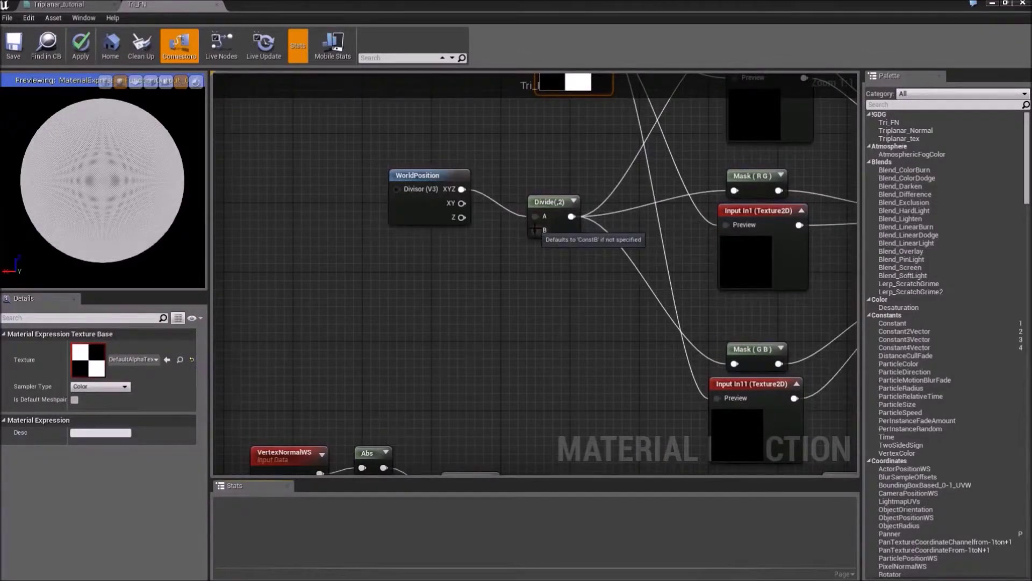
right_drag(535, 230, 552, 168)
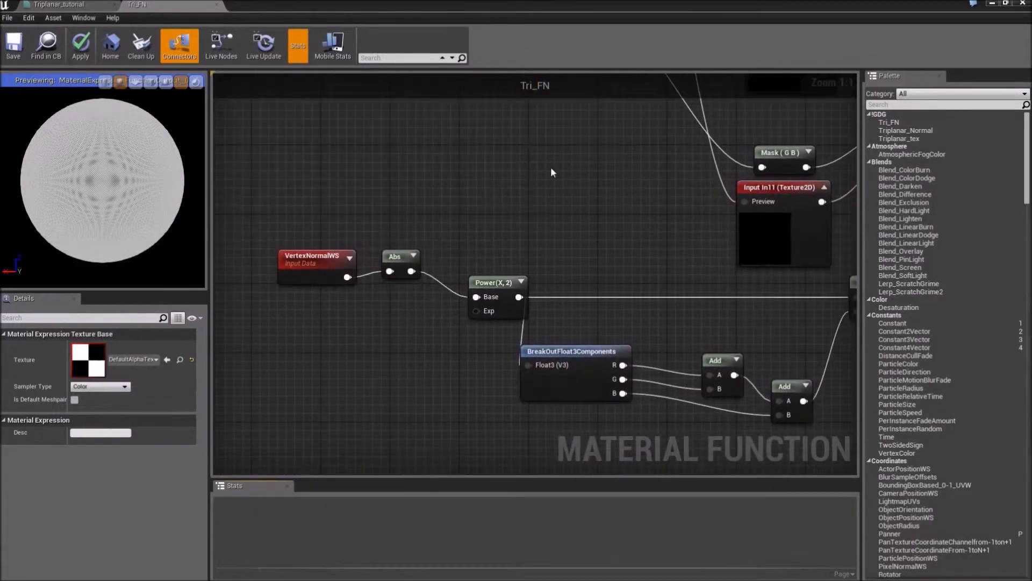
click(491, 280)
right_drag(496, 190, 625, 290)
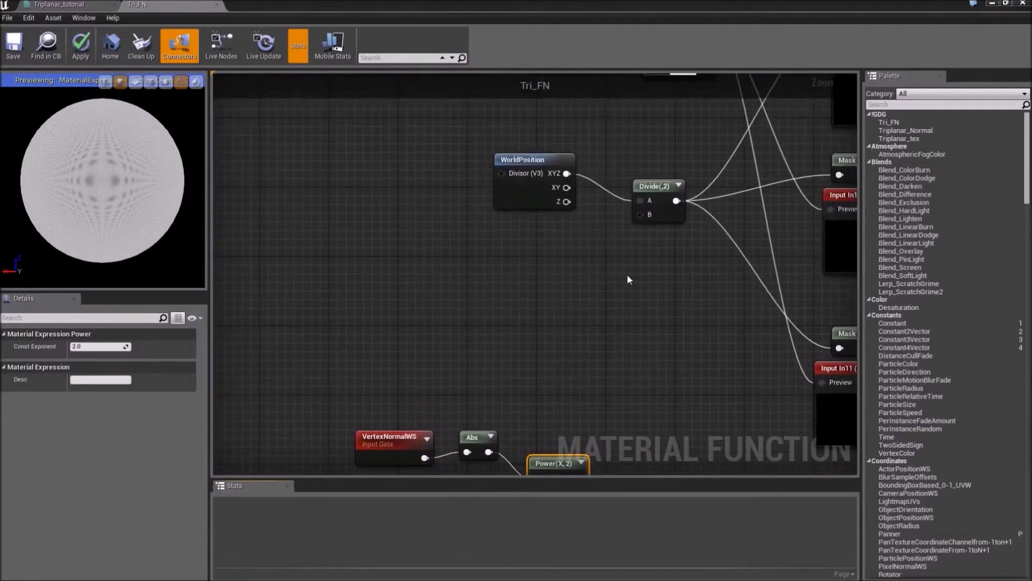
drag(636, 216, 596, 262)
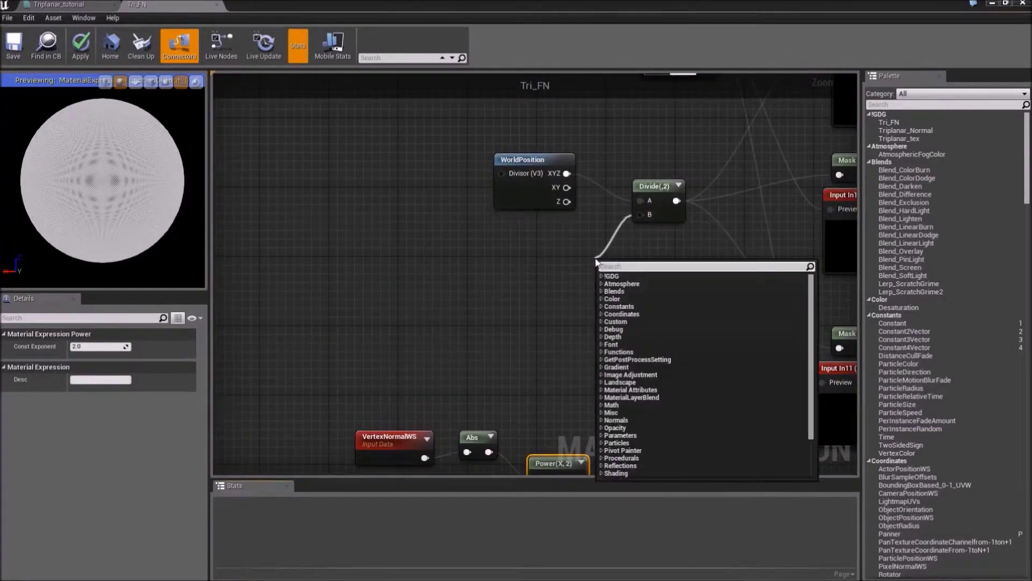
Add a scalar function input named TextureScale feeding Divide's B pin
text(in)
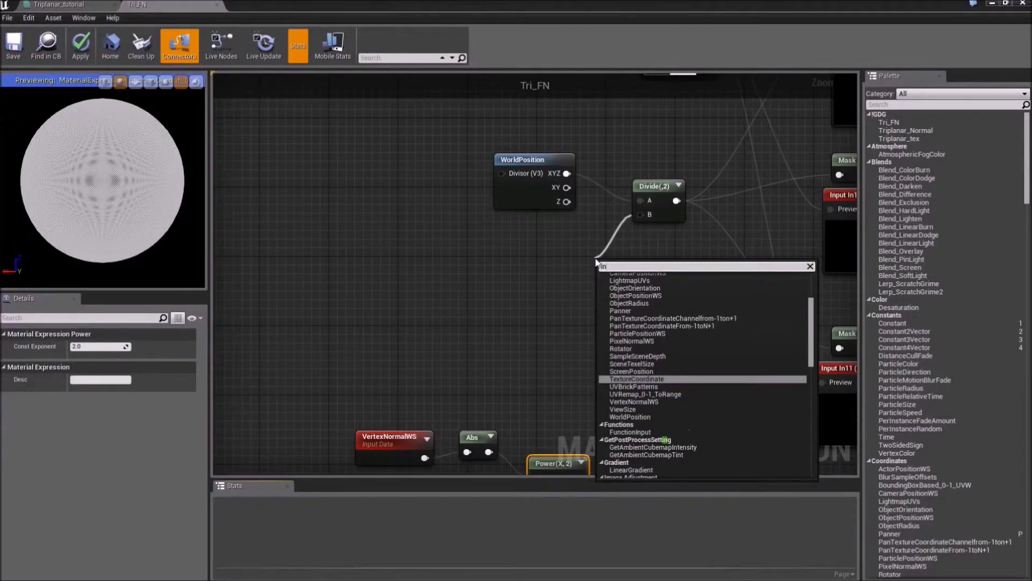
text(put)
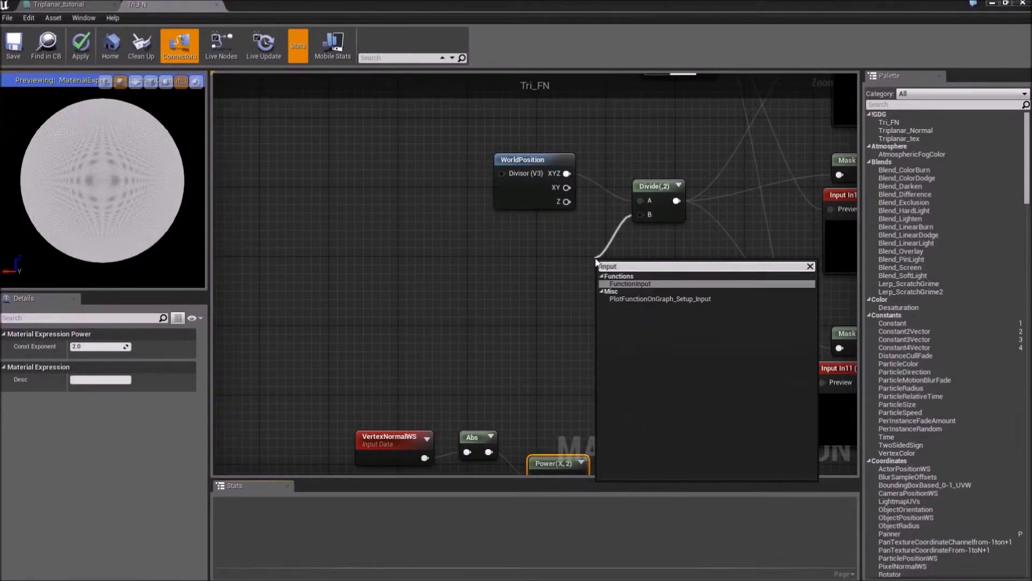
key(Return)
drag(630, 263, 560, 263)
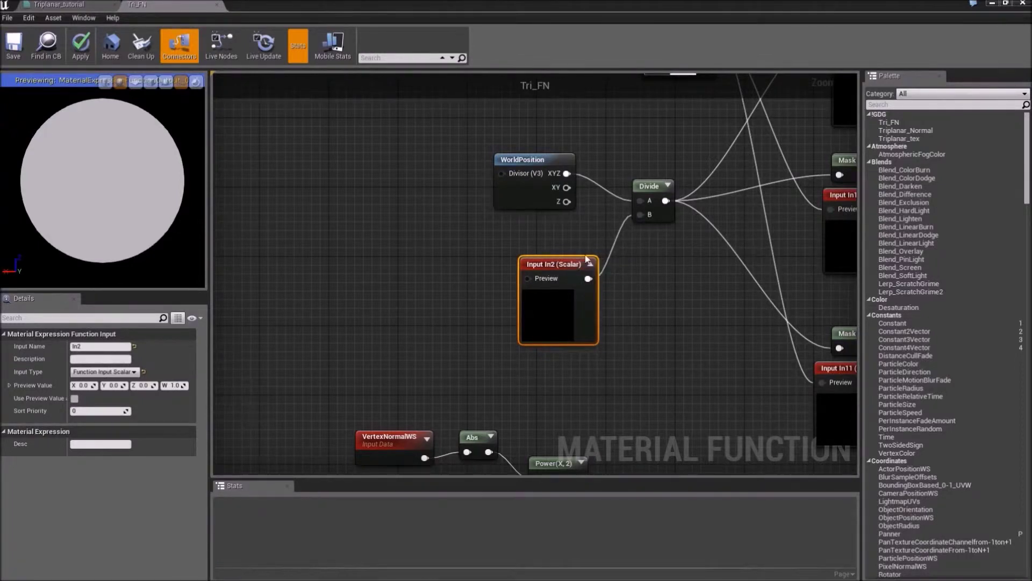
click(100, 347)
text(TextureScale)
key(Return)
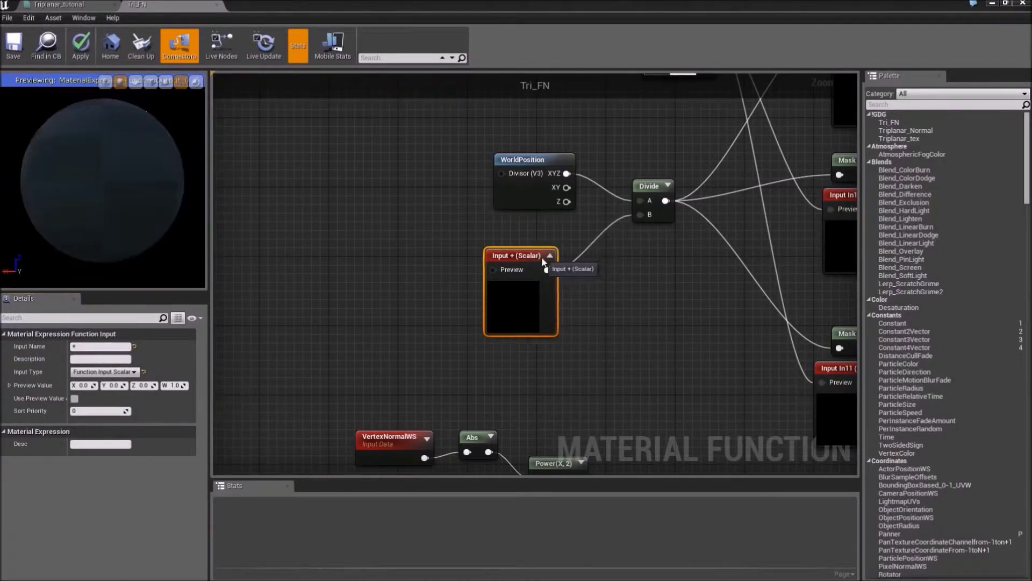
Collapse TextureScale's preview and place a copy of it near the Power node
click(550, 254)
drag(535, 255, 580, 247)
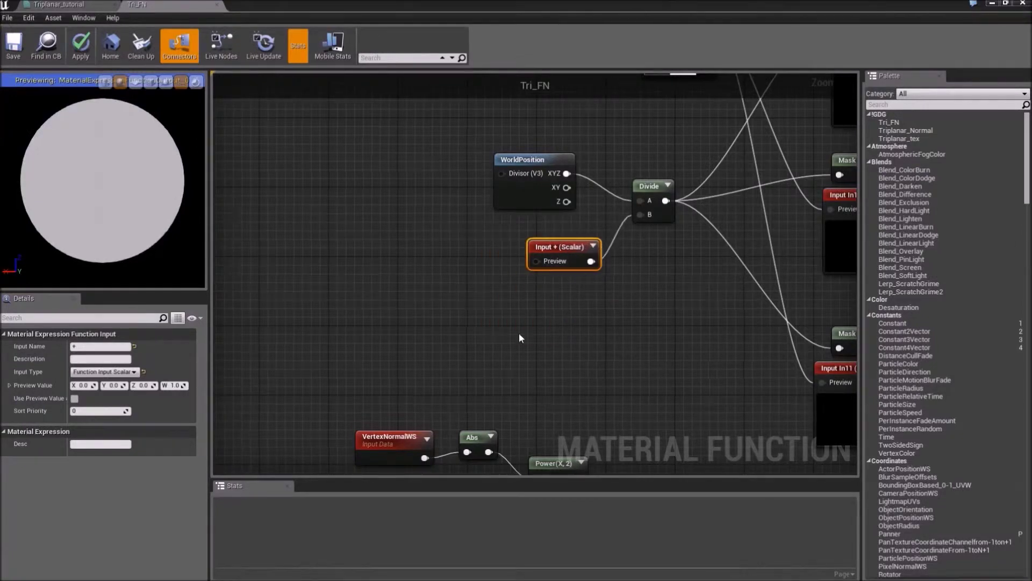
right_drag(519, 333, 541, 231)
key(ctrl+v)
drag(578, 248, 486, 433)
right_drag(539, 285, 571, 146)
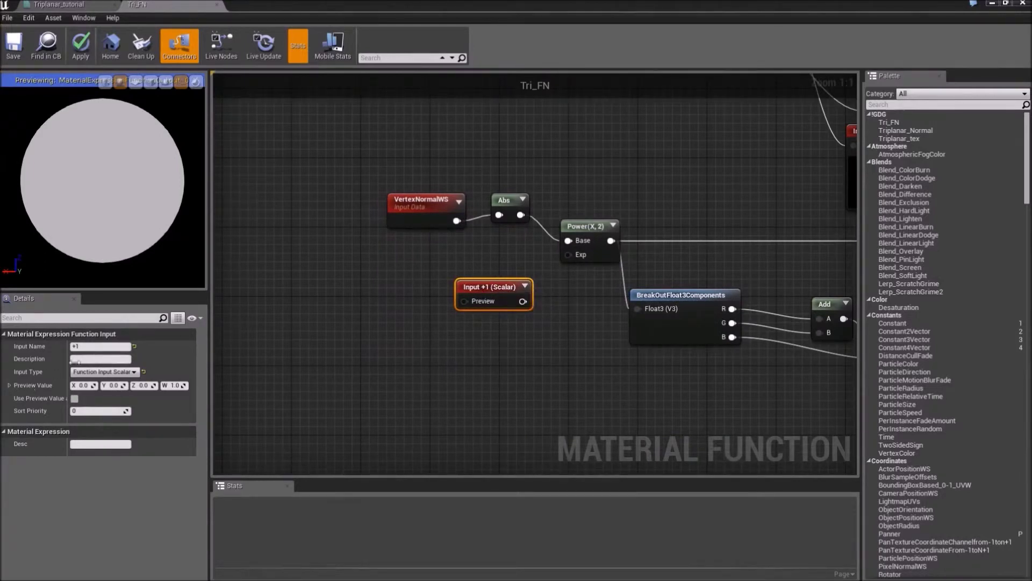
Rename the copied Input +1 scalar node to 'Blend Fade' and nudge it slightly upward
click(107, 347)
key(Return)
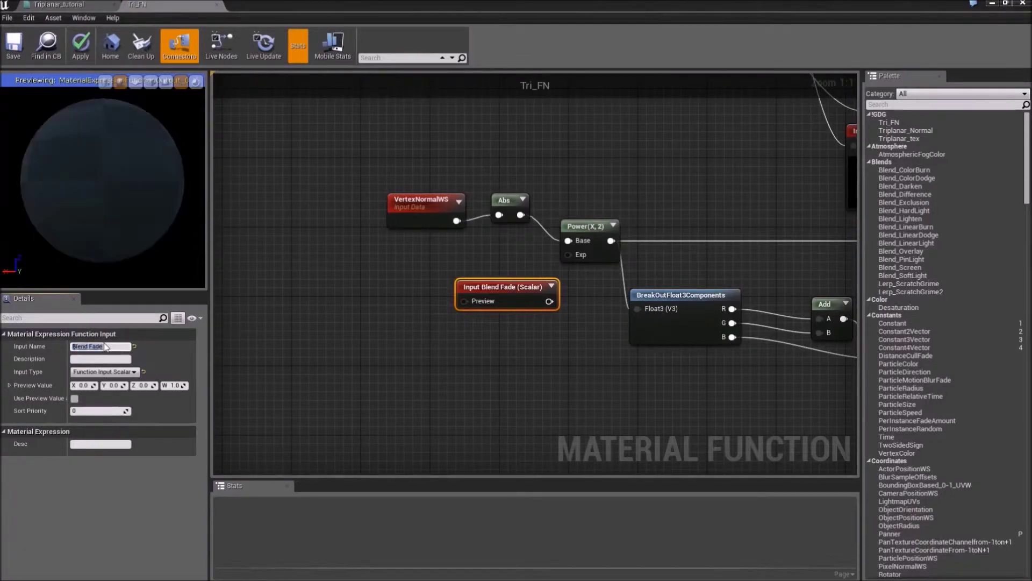
drag(540, 299, 566, 256)
right_drag(566, 257, 463, 318)
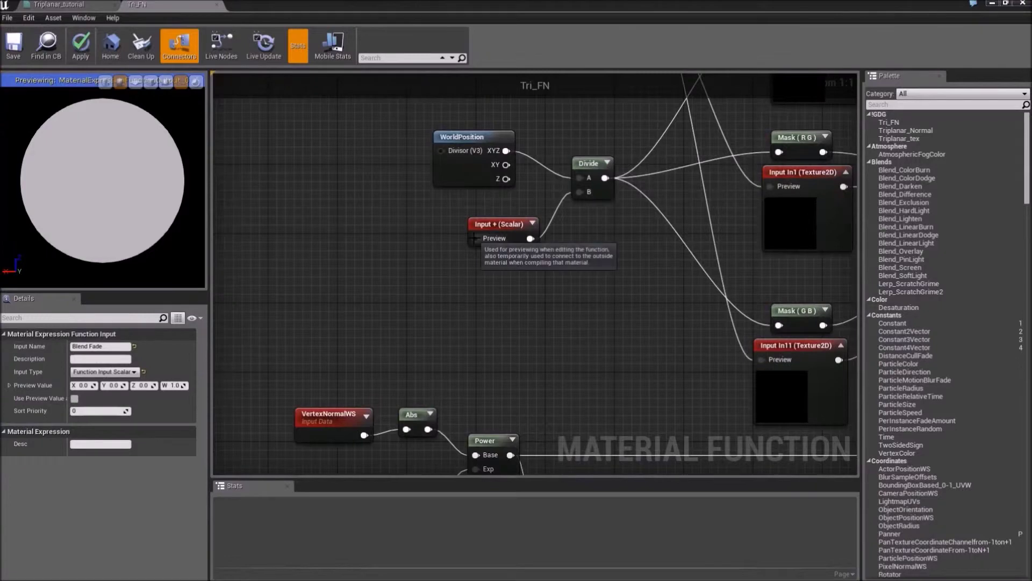
Add a collapsed Constant of 50 as the scale input's preview value
click(393, 305)
drag(420, 302, 475, 239)
click(433, 234)
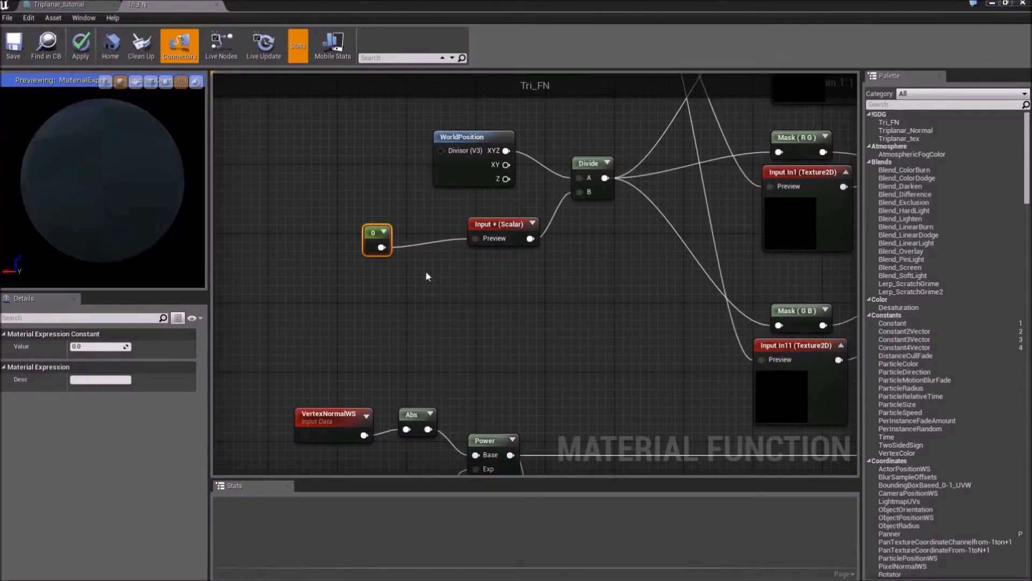
text(50)
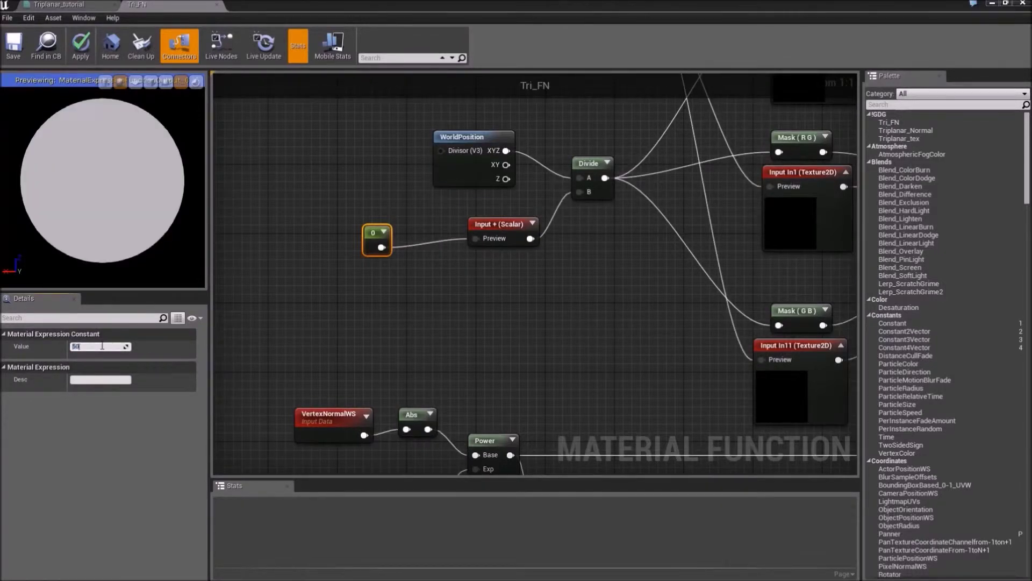
key(Return)
Add a collapsed Constant of 10 beside Blend Fade and apply Tri_FN
right_drag(353, 348, 460, 175)
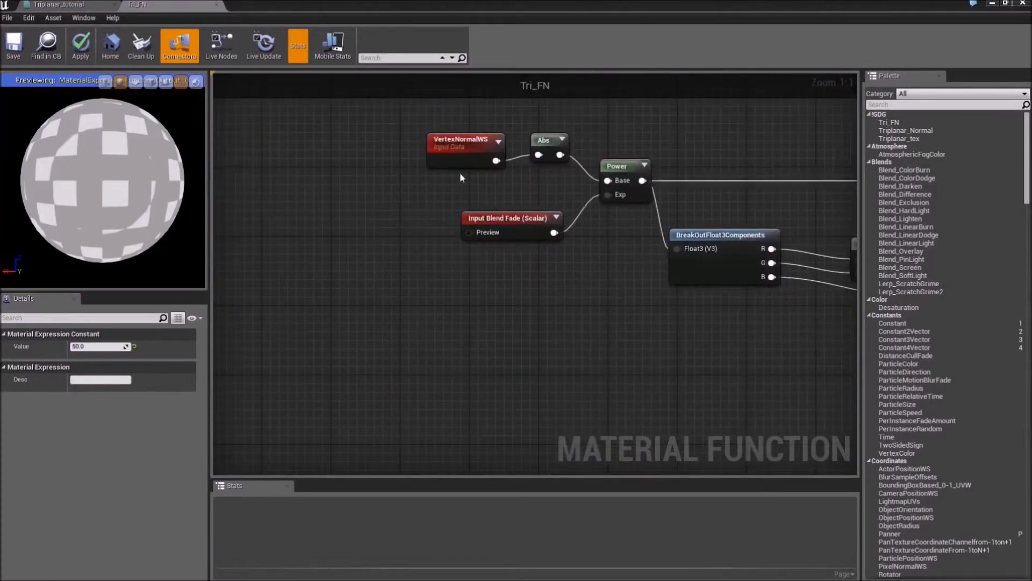
click(377, 271)
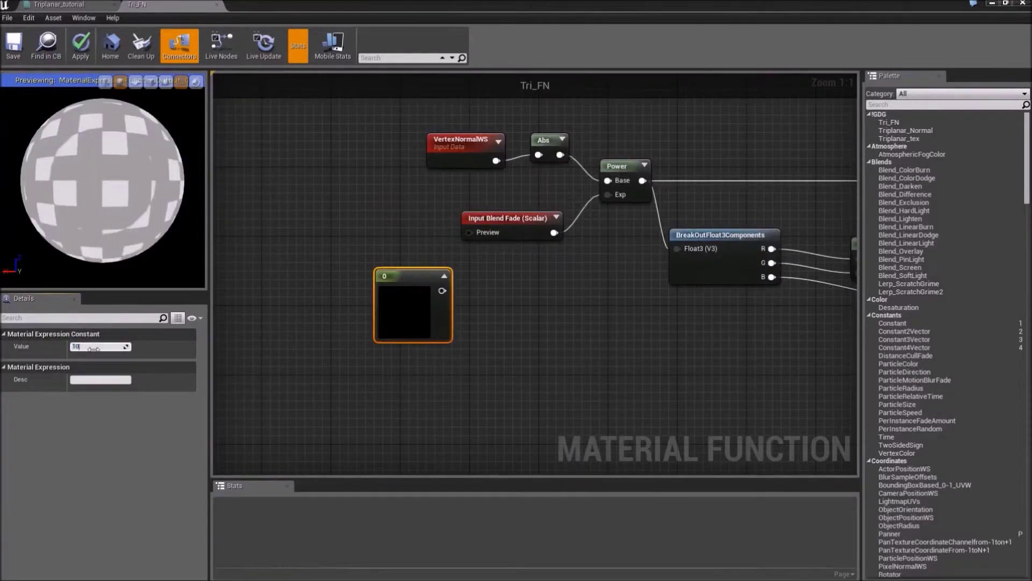
key(Return)
click(445, 276)
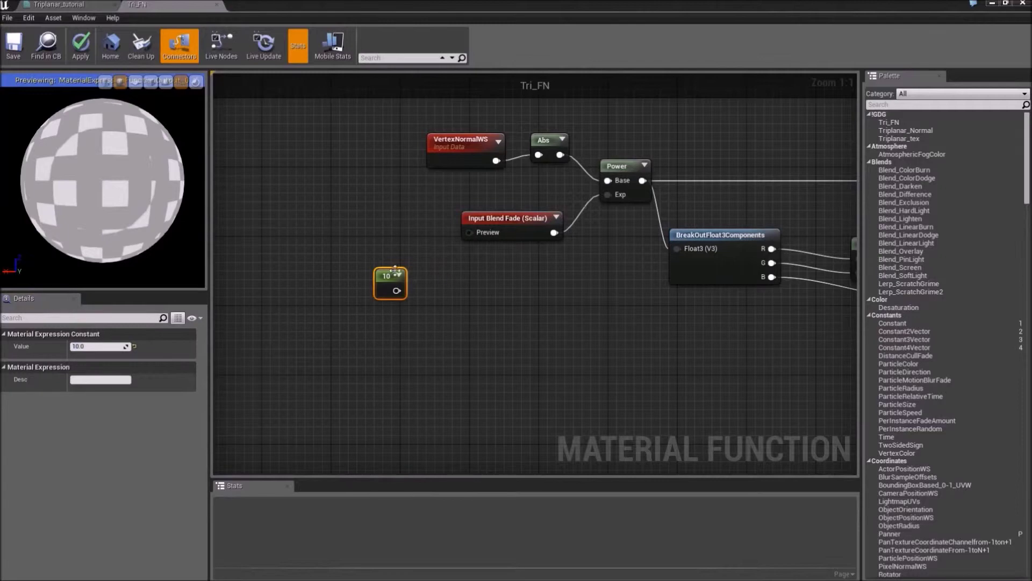
drag(392, 281, 469, 232)
drag(375, 260, 401, 236)
right_drag(751, 126, 433, 355)
click(81, 44)
right_drag(498, 233, 291, 418)
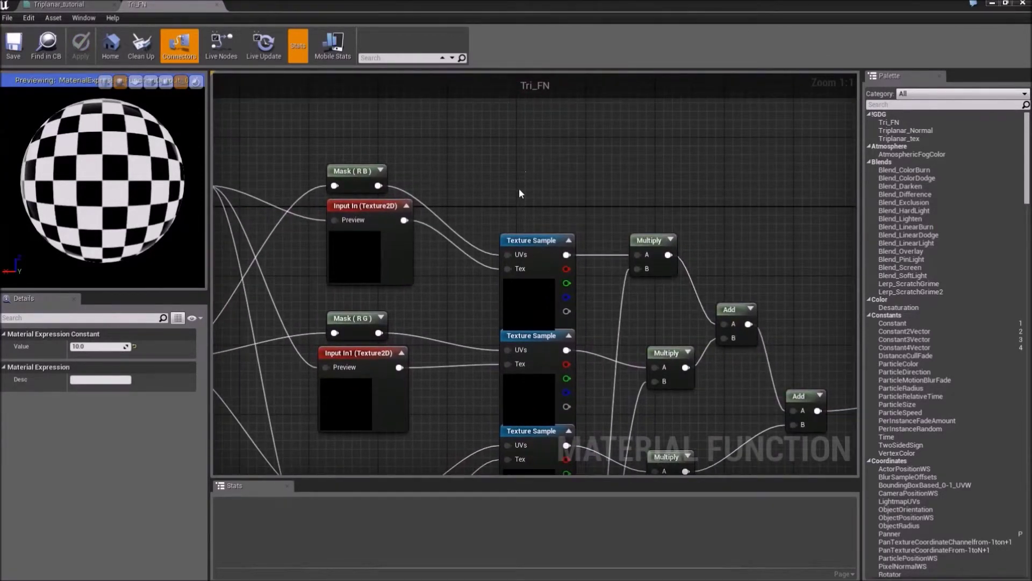
Rename the first texture input node (In) to In_Tex_Side
right_drag(452, 166, 637, 166)
click(562, 215)
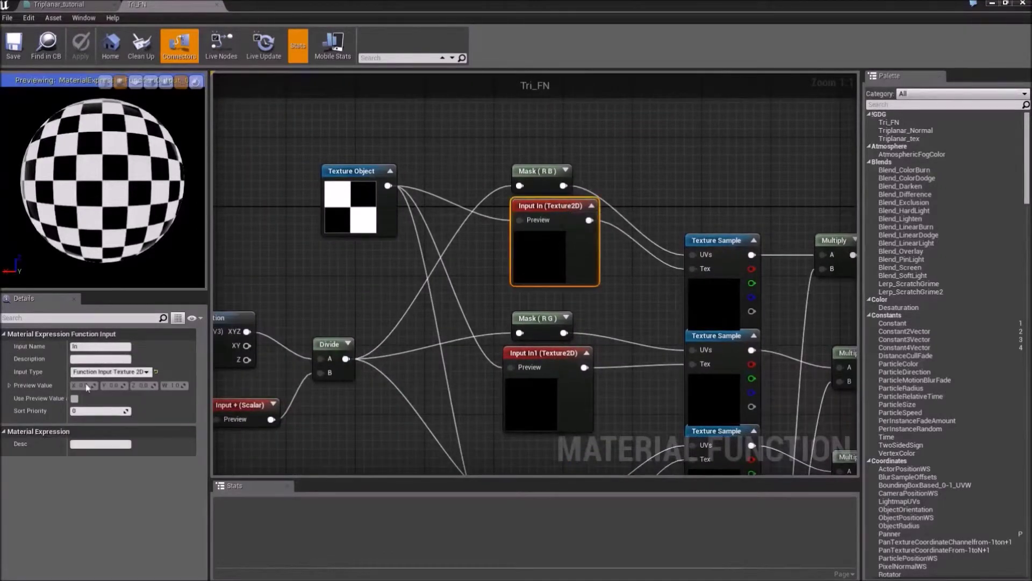
click(98, 347)
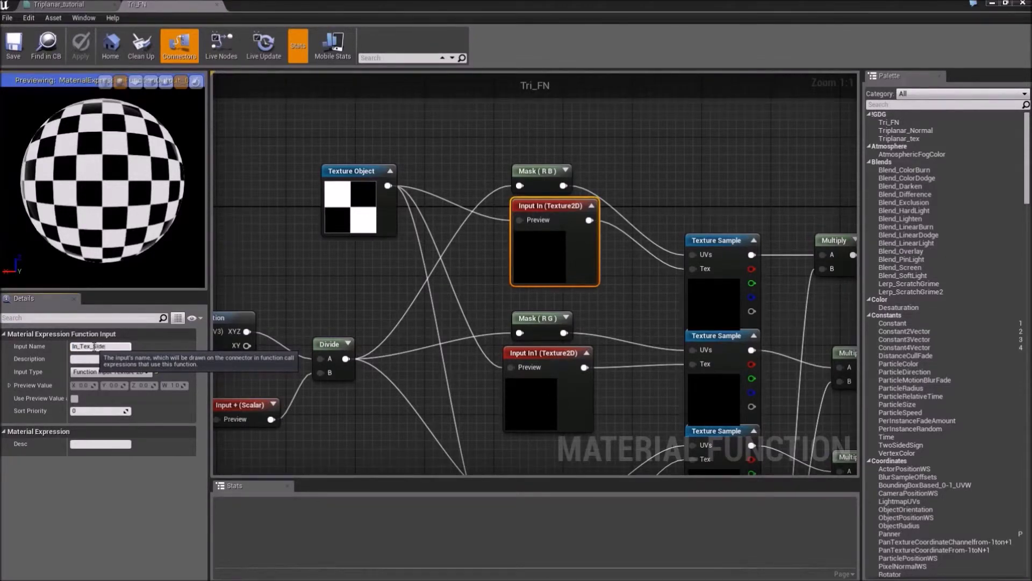
text(In_Tex_Side)
key(Return)
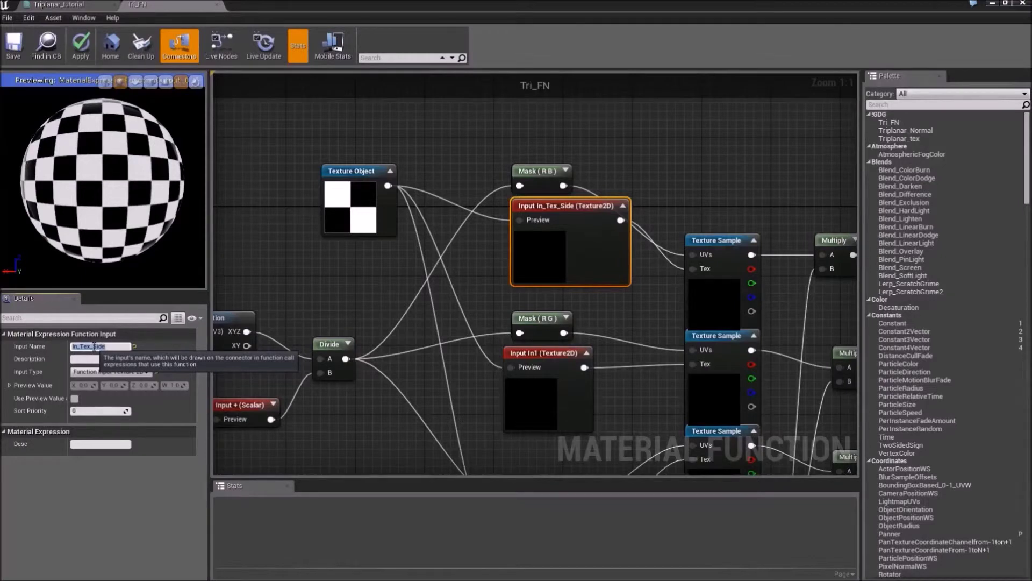
Rename the second texture input node (In1) to In_Tex_Top
click(542, 356)
click(99, 347)
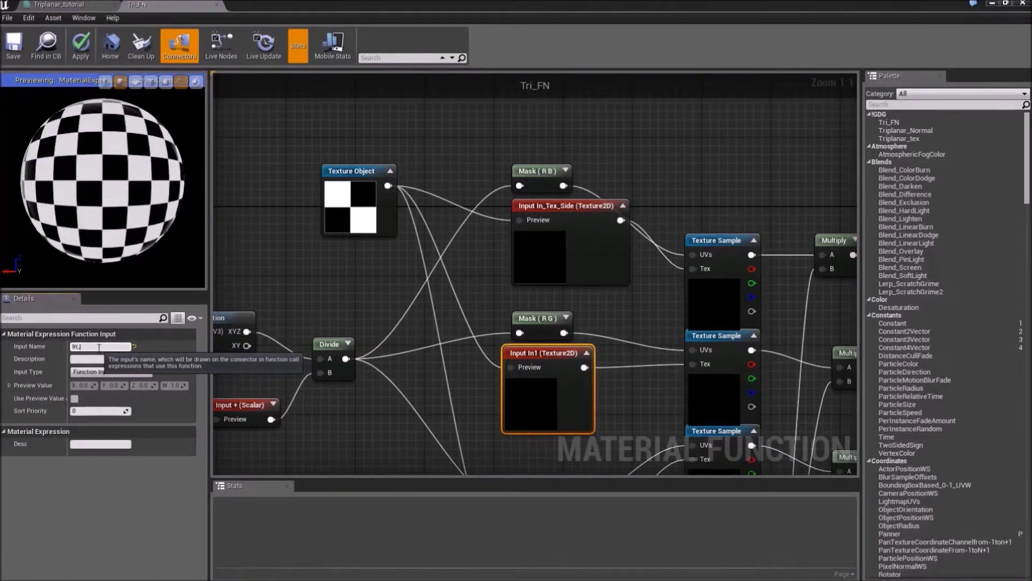
text(In_Tex_Top)
key(Return)
Rename the In11 texture input to In_Tex_Front, save Tri_FN, and return to Triplanar_tutorial
right_drag(321, 443, 312, 140)
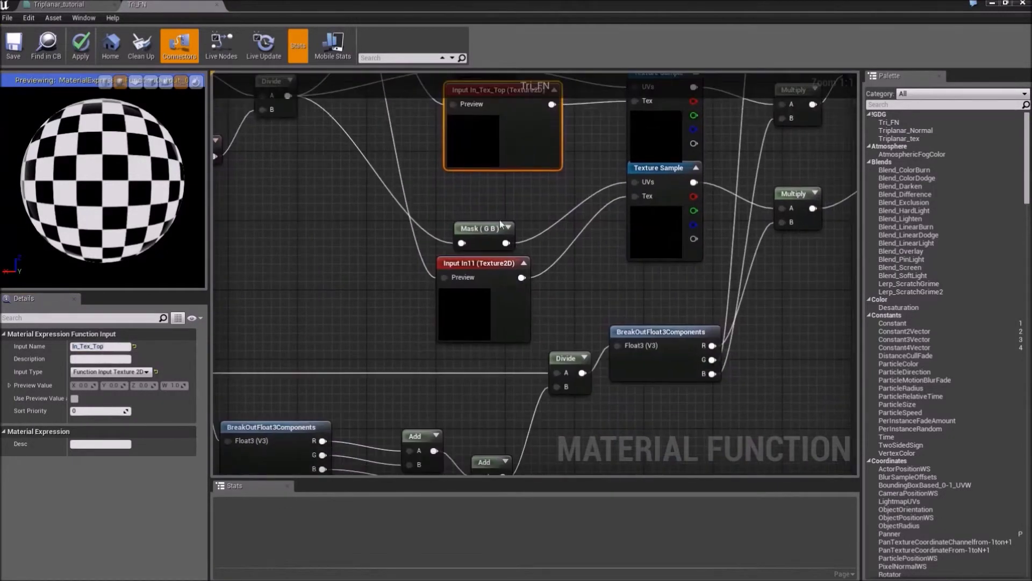
click(474, 263)
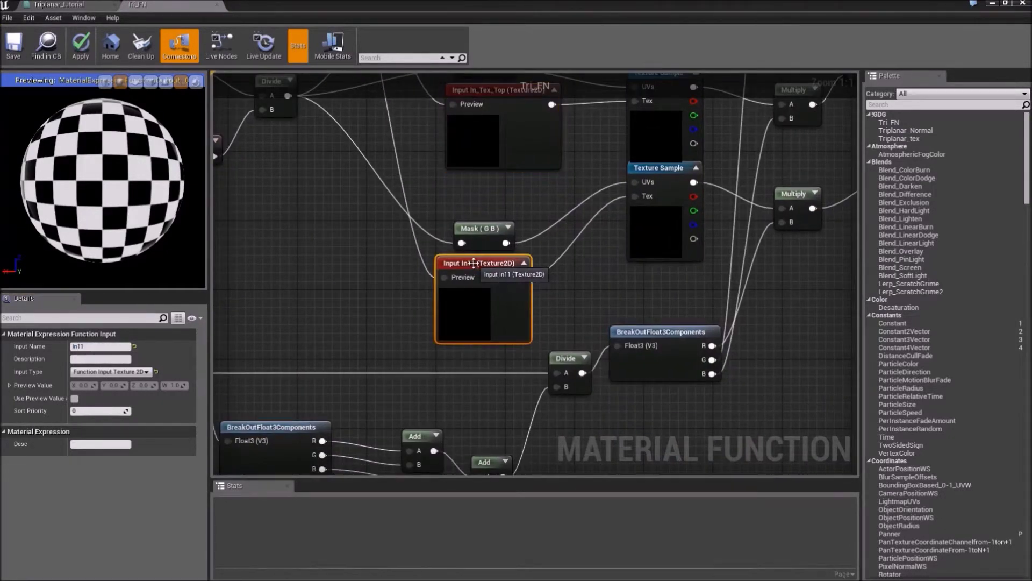
click(95, 347)
double_click(94, 347)
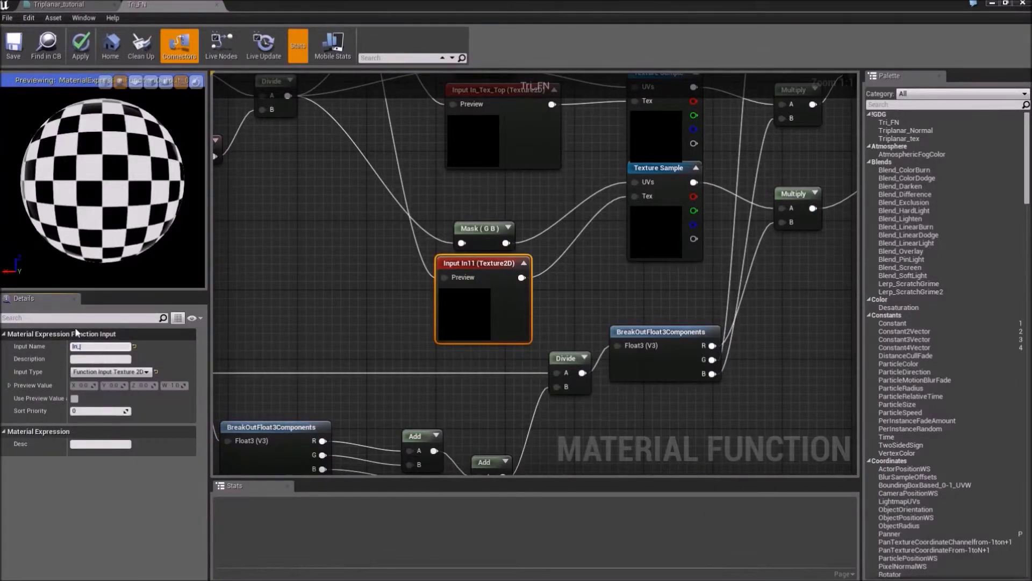
text(In_Tex_Front)
key(Return)
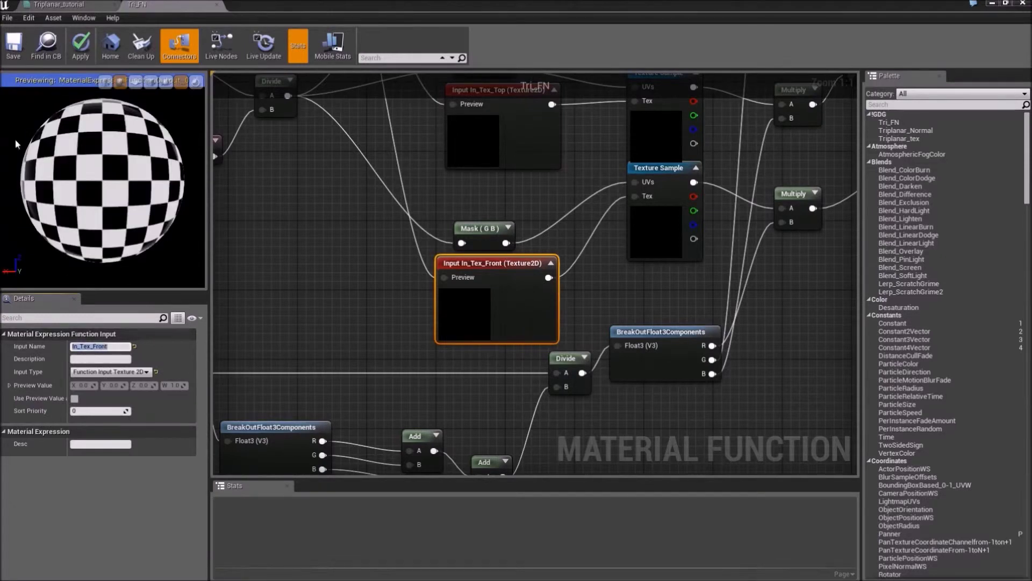
click(13, 44)
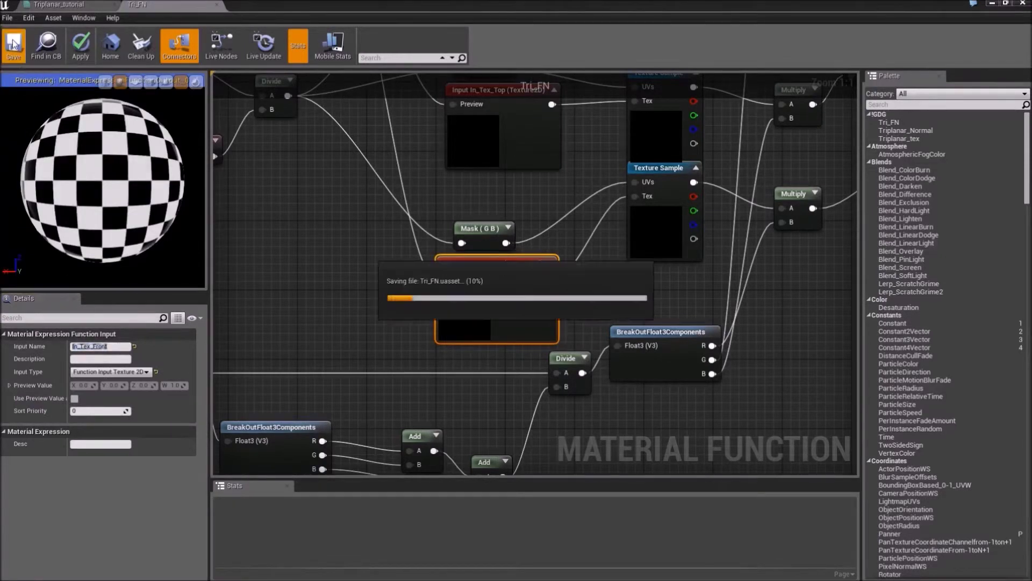
click(85, 5)
Rearrange the material graph, moving Tri_FN up and the node cluster away from the output
right_drag(535, 260, 586, 359)
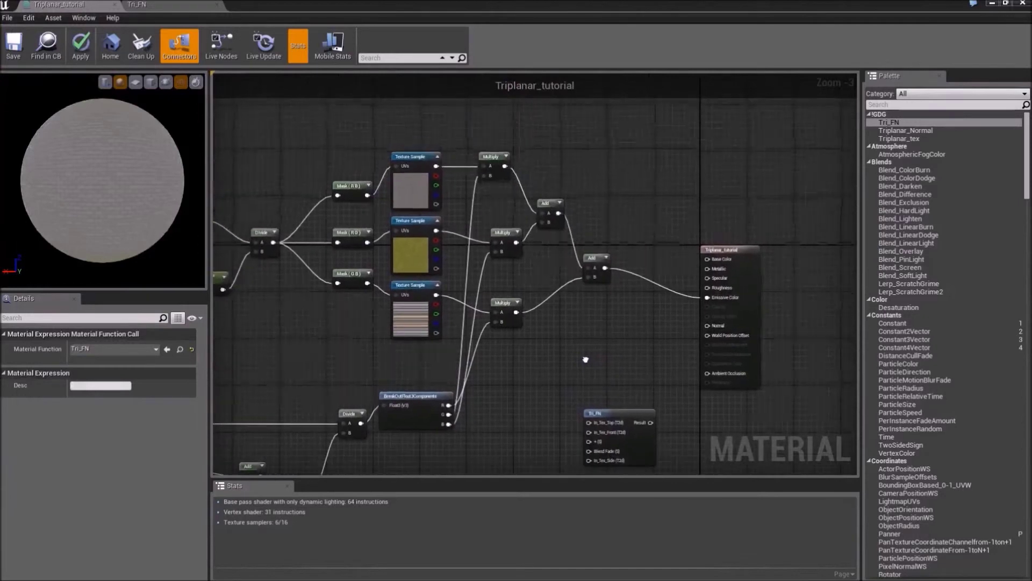
click(585, 359)
scroll(586, 359, down, 3)
drag(435, 221, 672, 437)
click(716, 341)
drag(718, 351, 728, 316)
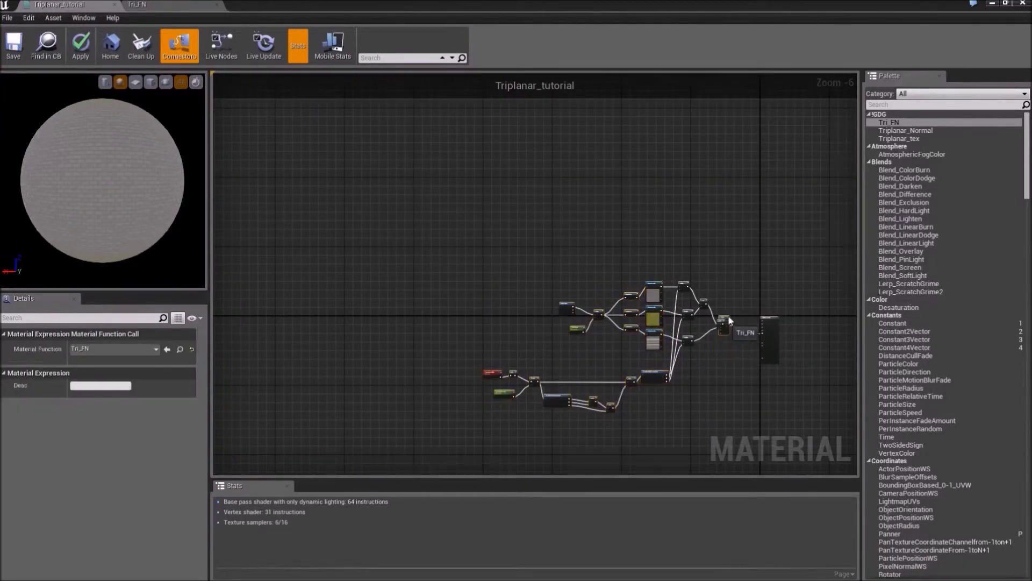
drag(449, 254, 719, 401)
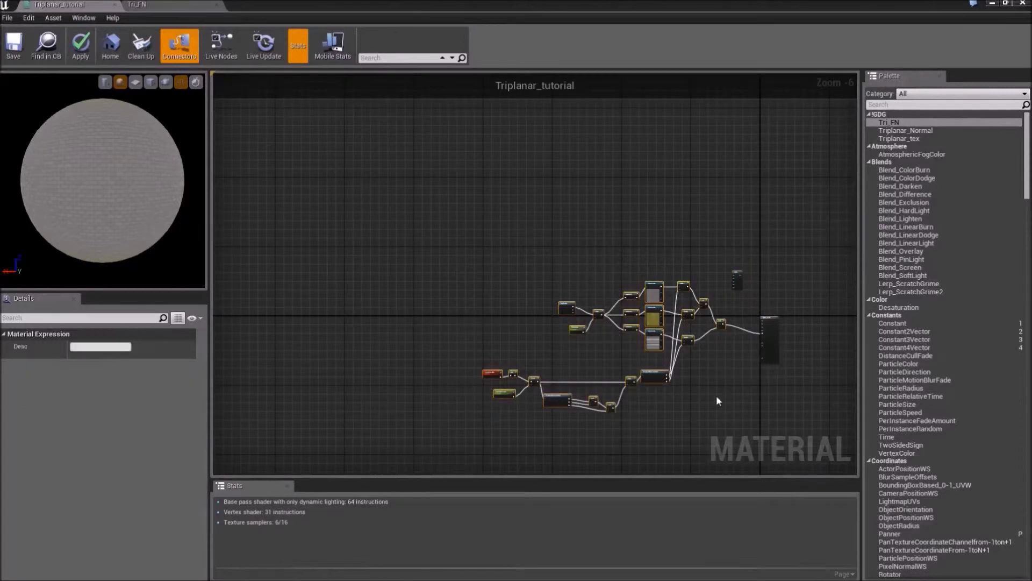
drag(652, 290, 618, 449)
right_drag(627, 376, 627, 233)
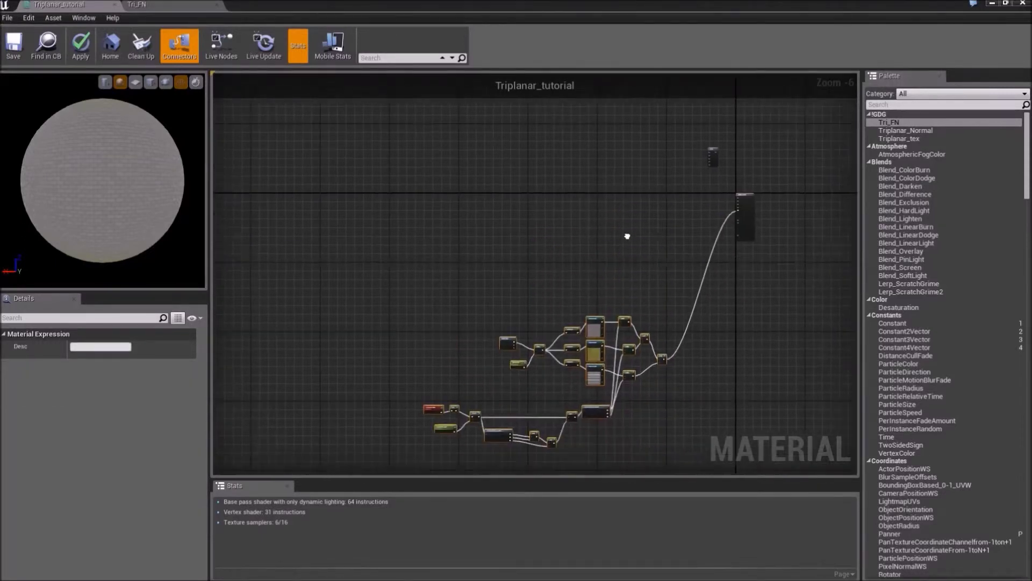
click(601, 268)
Copy and paste the three texture samples and place Tri_FN beside the copies
drag(601, 289, 568, 356)
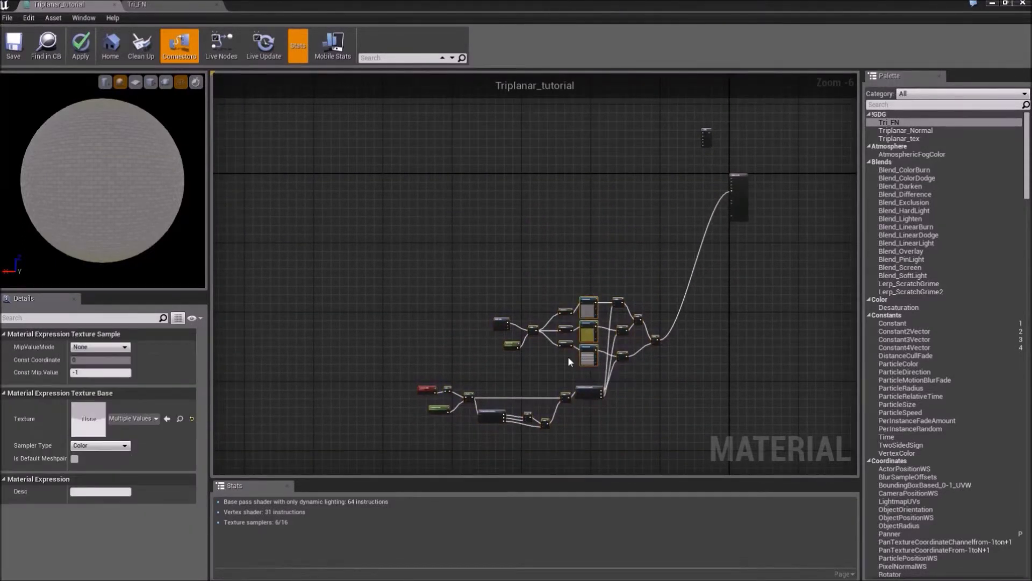
key(ctrl+c)
key(ctrl+v)
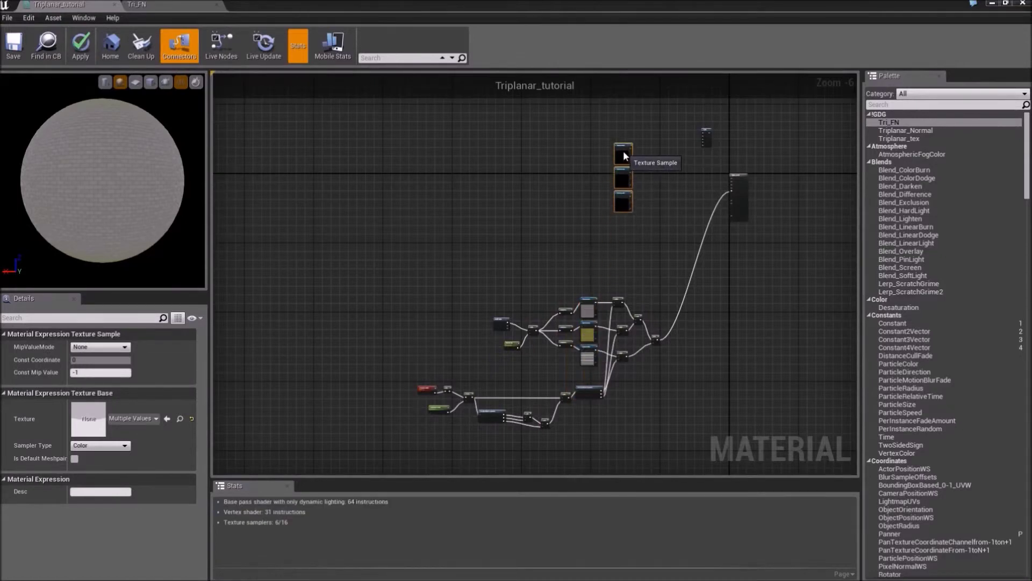
right_drag(648, 176, 520, 171)
scroll(635, 277, up, 4)
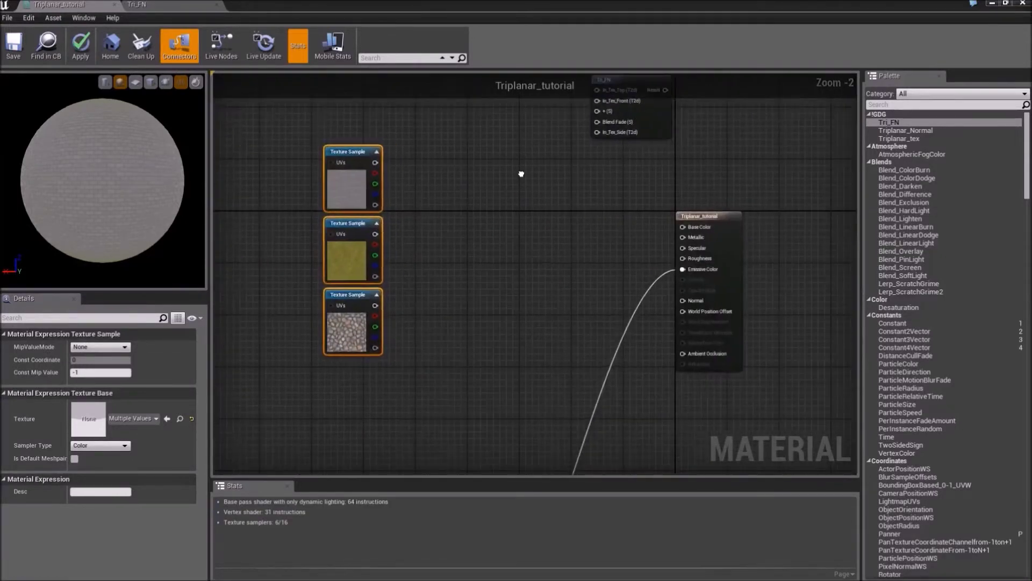
drag(659, 113, 617, 268)
Move the TextureScale and Input Blend Strength parameters up beside the texture samples
right_drag(355, 166, 411, 172)
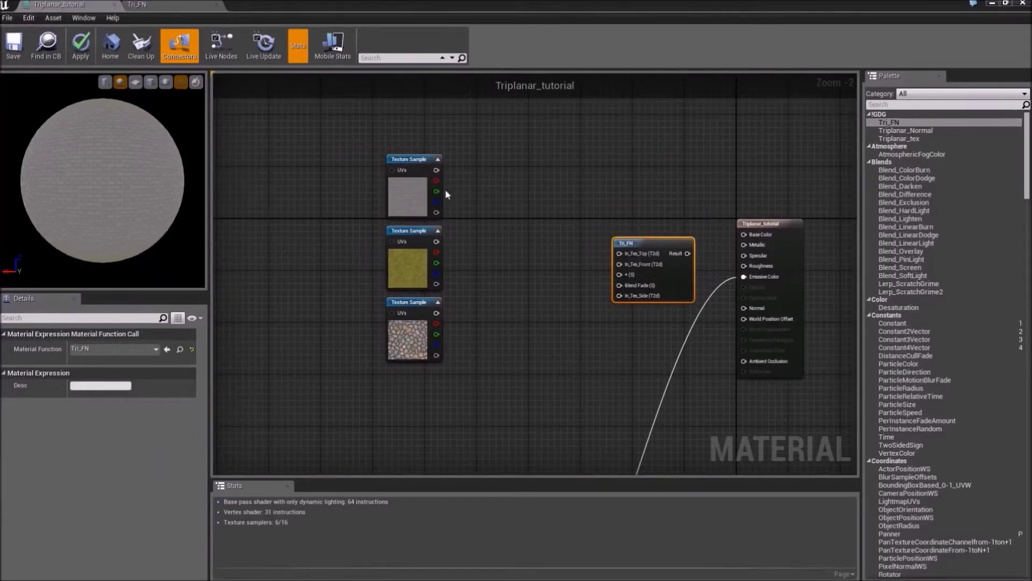
right_drag(413, 171, 444, 243)
scroll(560, 247, down, 1)
click(444, 243)
scroll(452, 298, down, 1)
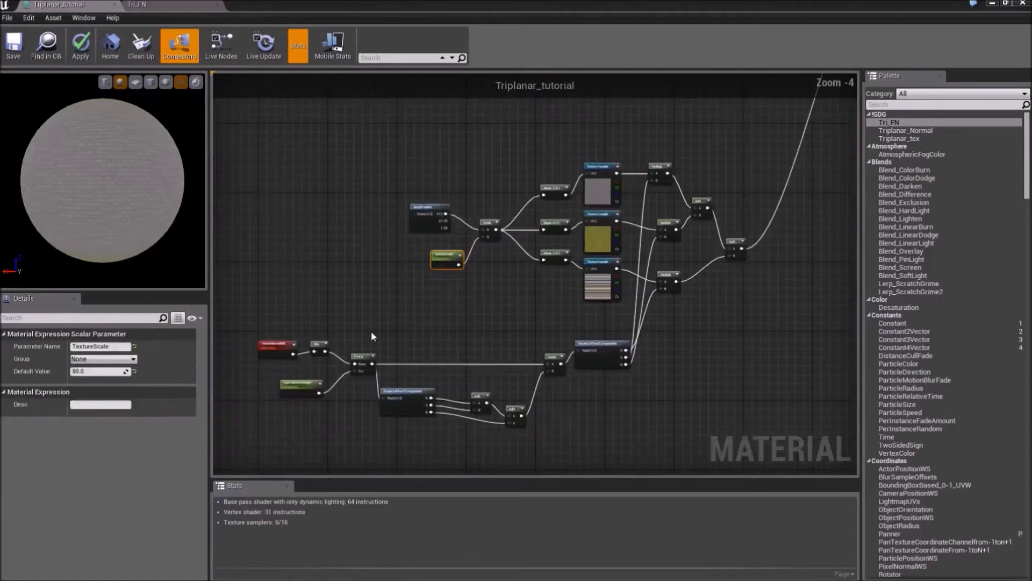
ctrl+click(300, 383)
drag(304, 380, 512, 161)
right_drag(512, 160, 319, 408)
click(459, 286)
drag(459, 287, 420, 306)
drag(320, 410, 456, 291)
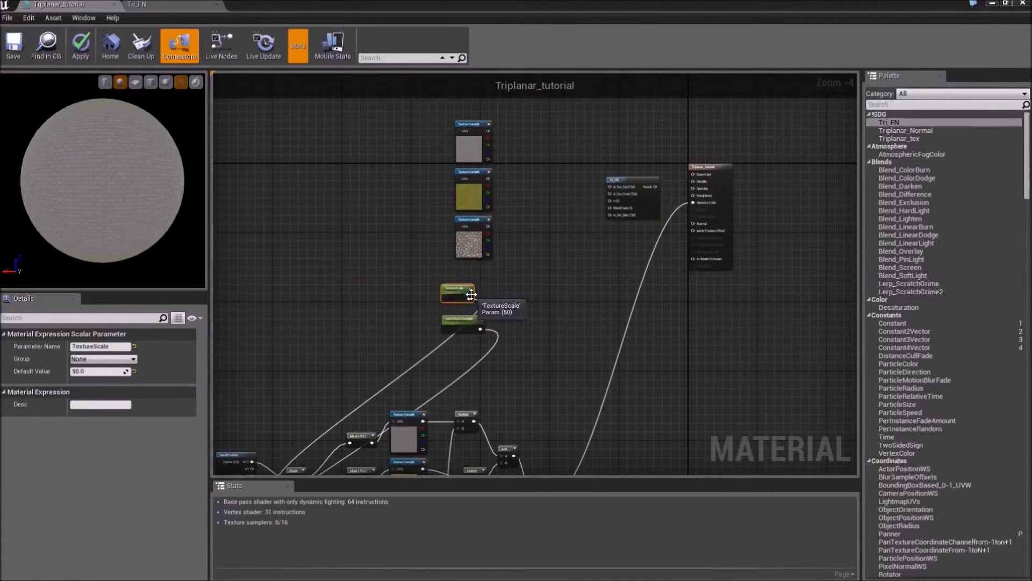
Break the existing output links of TextureScale and Input Blend Strength
right_click(469, 299)
click(486, 263)
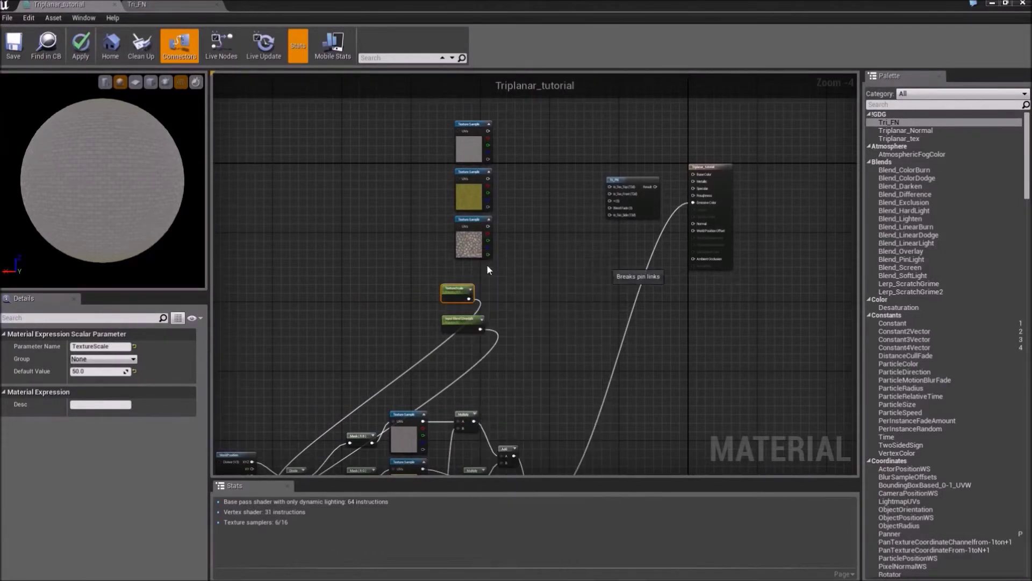
right_click(479, 330)
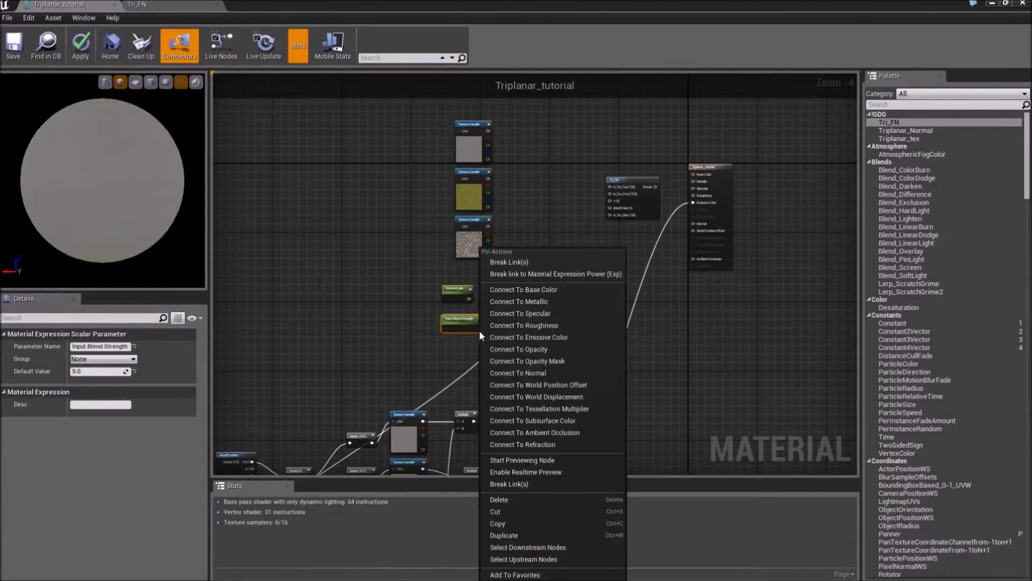
click(507, 268)
Place both parameters by the texture samples and wire Input Blend Strength into Tri_FN's Blend Fade
scroll(514, 226, up, 1)
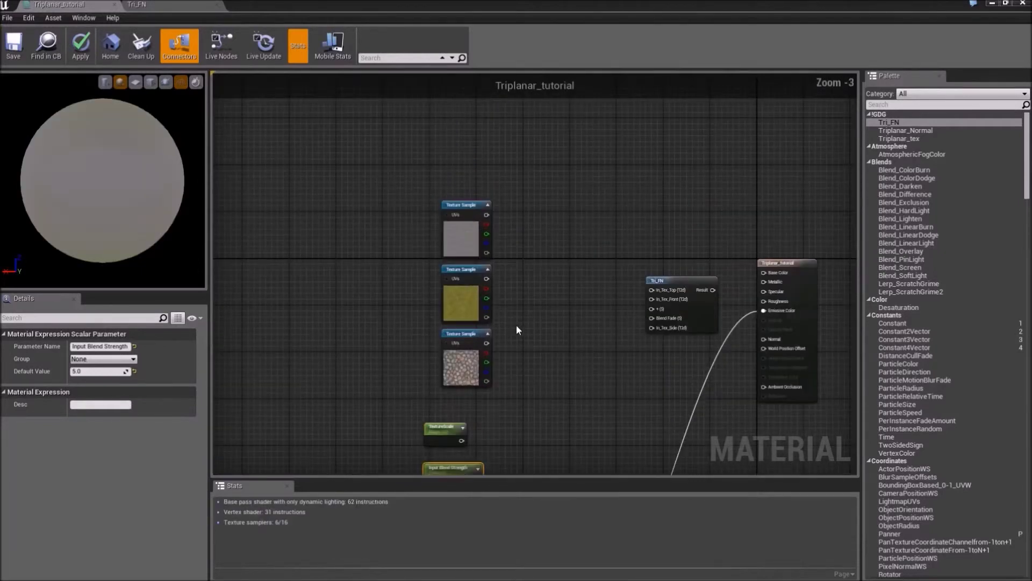
drag(448, 442, 553, 319)
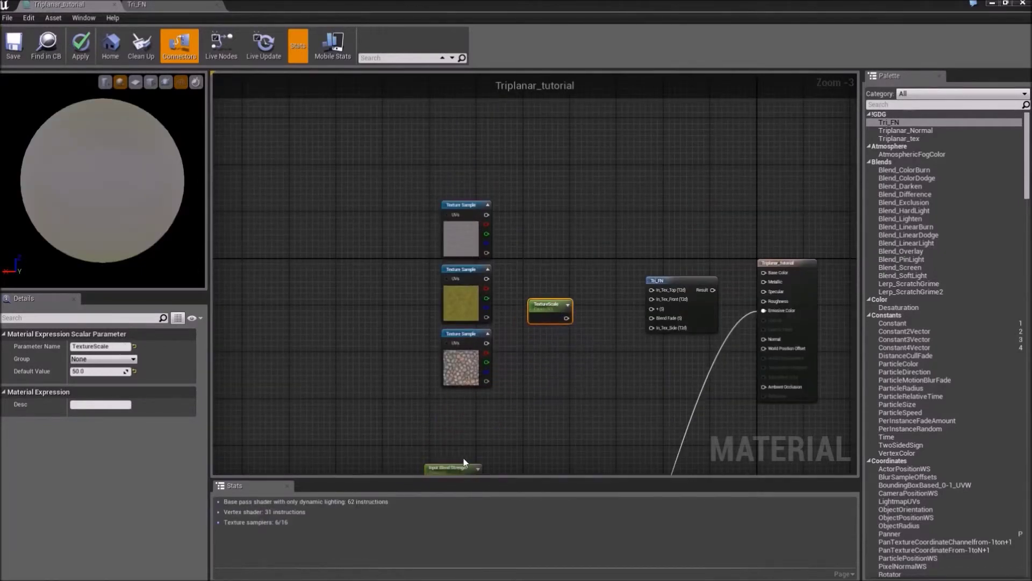
drag(455, 473, 550, 237)
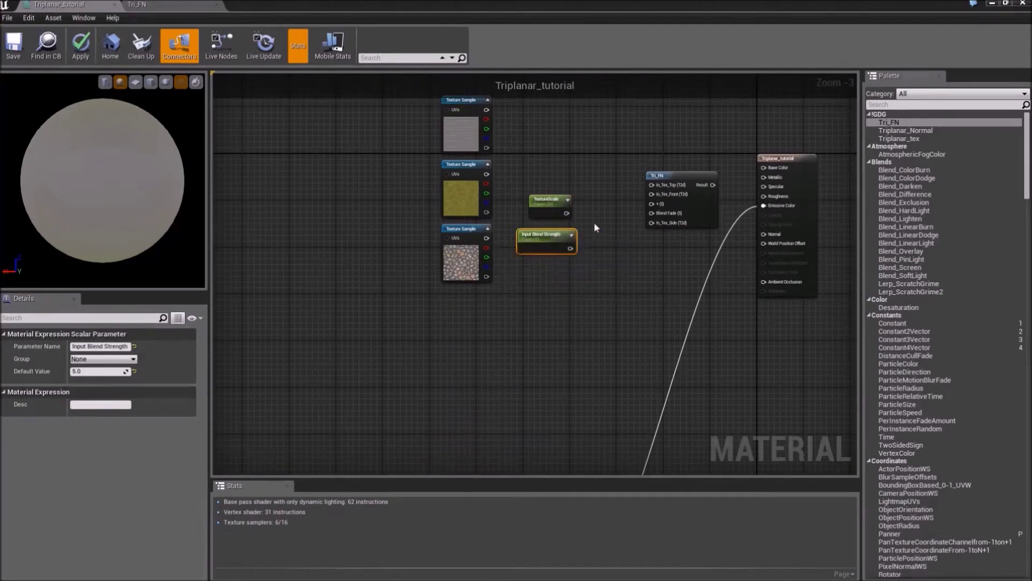
scroll(553, 318, up, 2)
scroll(552, 318, up, 1)
drag(519, 346, 639, 295)
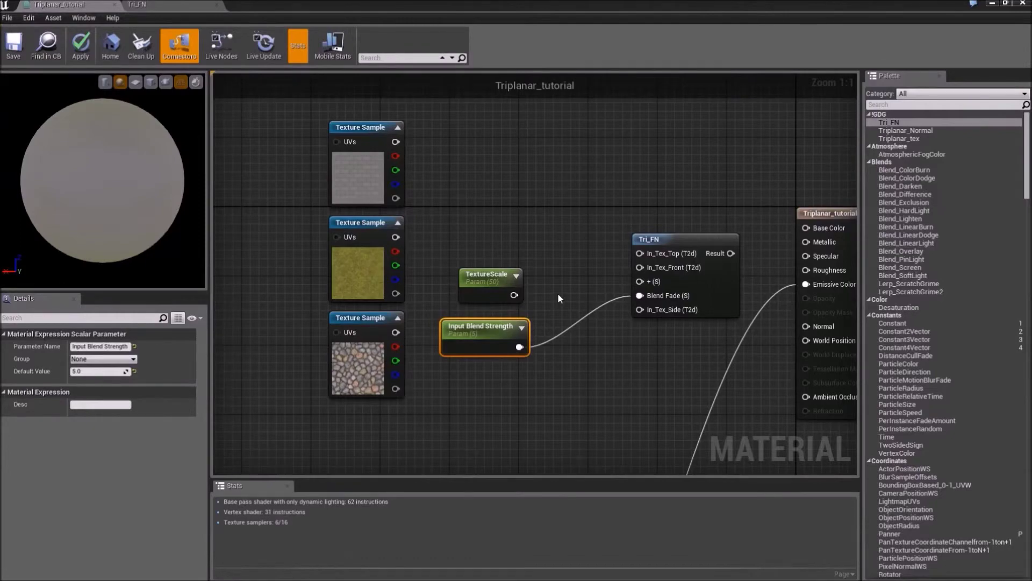
click(156, 4)
right_drag(352, 234, 630, 275)
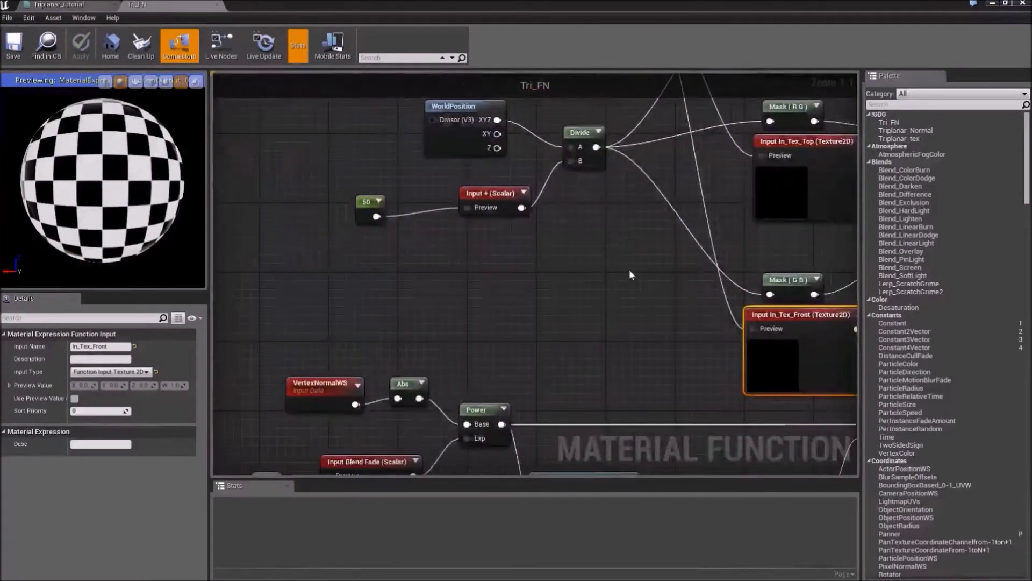
Rename the scale input to Texture_Scale, save Tri_FN, and wire the TextureScale parameter into it
click(488, 189)
click(94, 346)
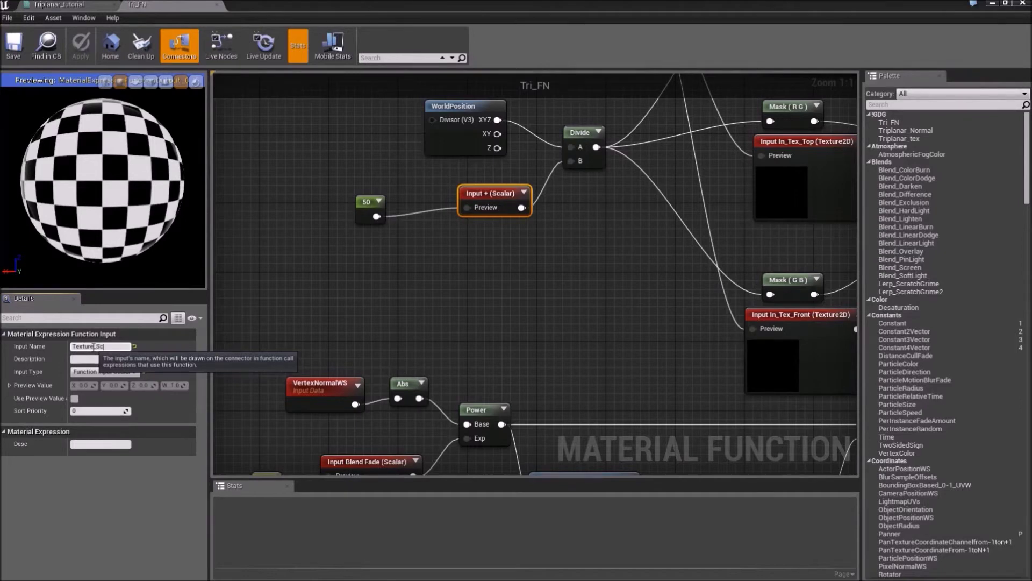
text(Texture_Scale)
key(Return)
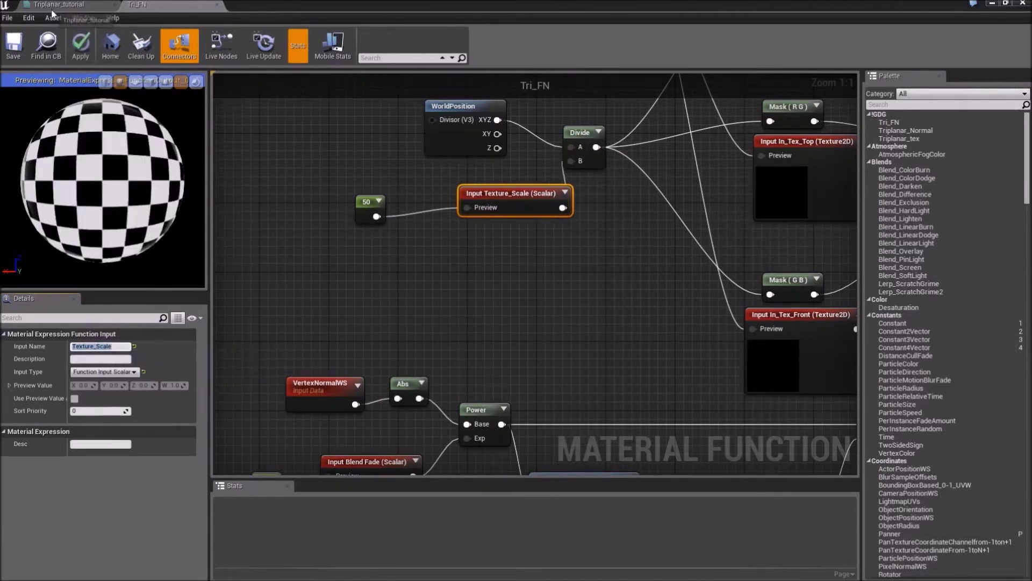
click(5, 47)
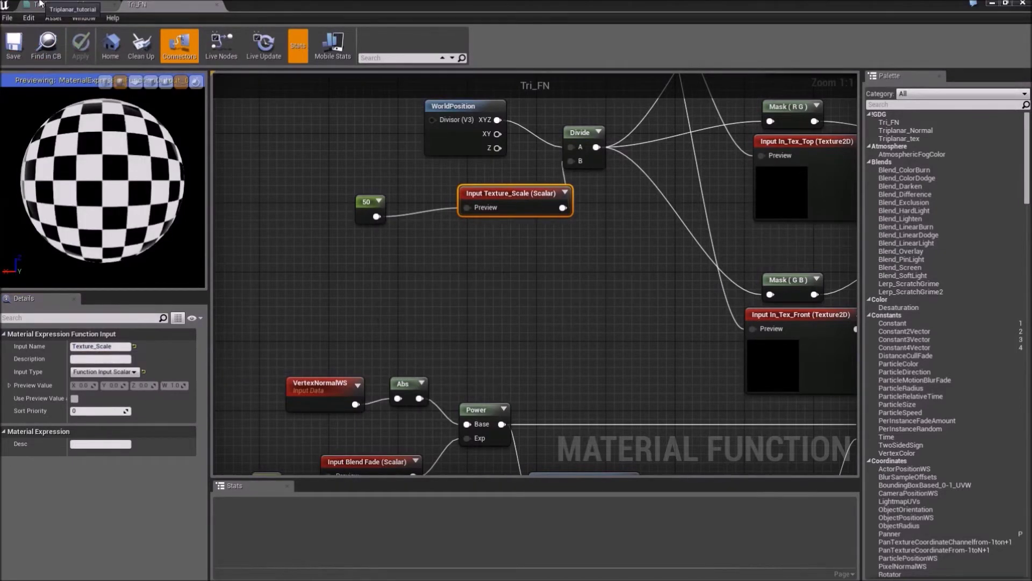
click(60, 4)
drag(516, 295, 640, 281)
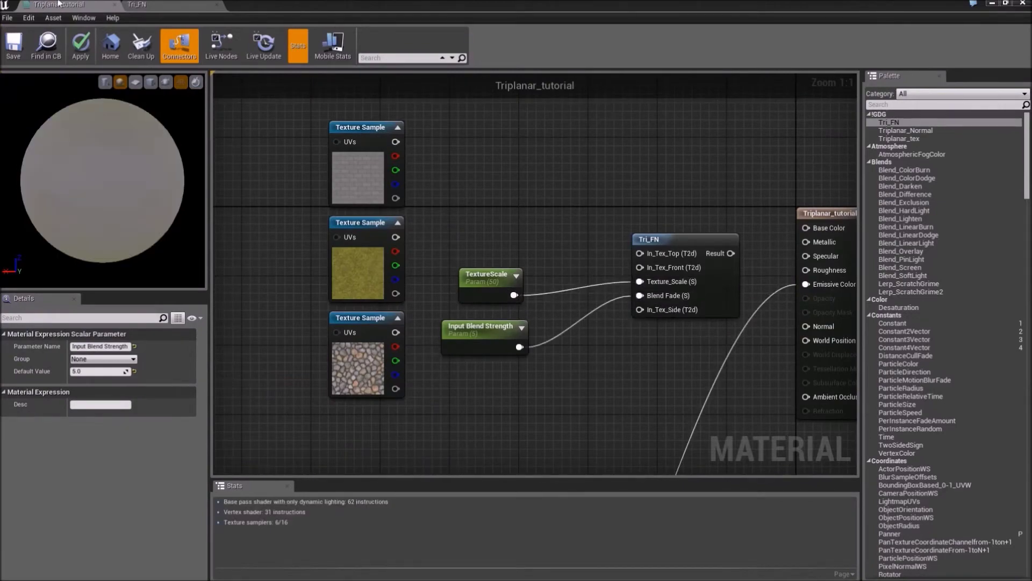
Rename Tri_FN's Blend Fade input to Blend Strength and go back to Triplanar_tutorial
click(137, 4)
right_drag(295, 302, 410, 122)
click(473, 262)
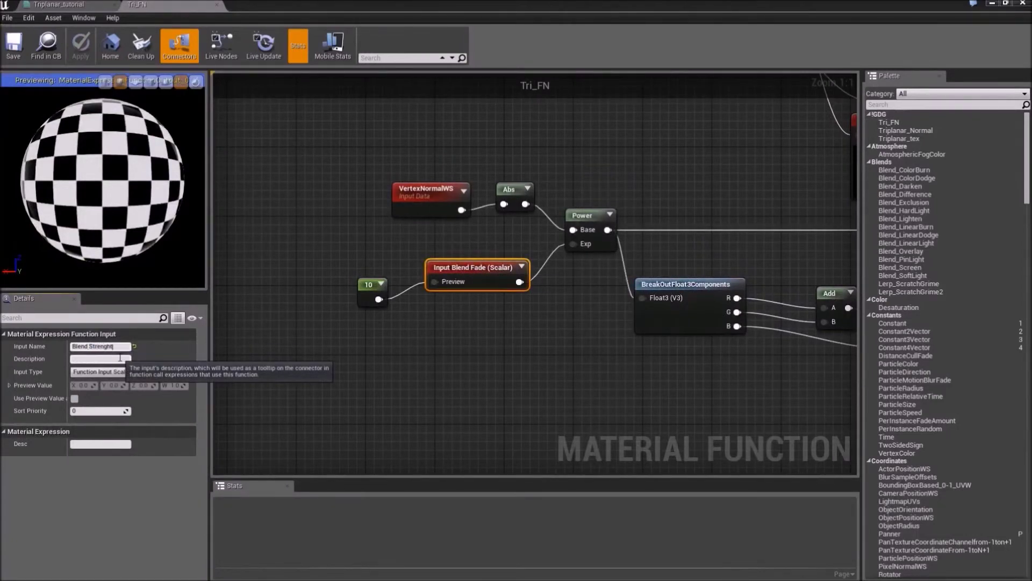
key(Return)
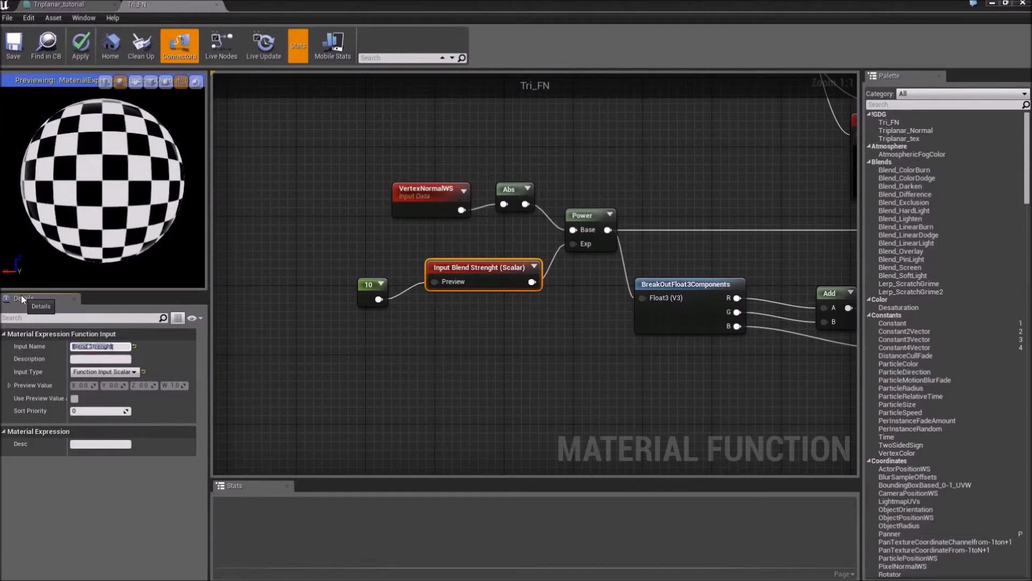
text(th)
key(Return)
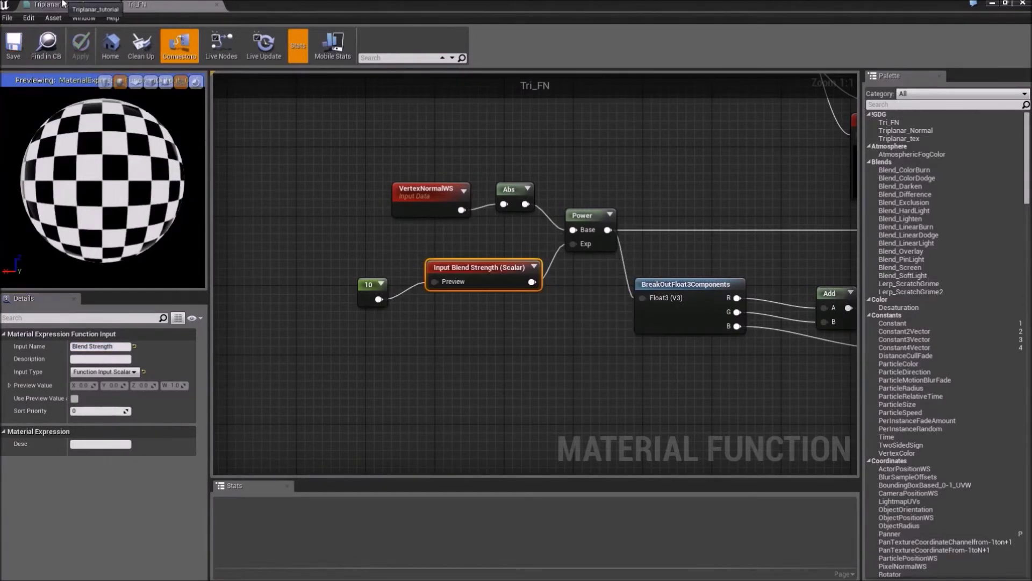
click(63, 4)
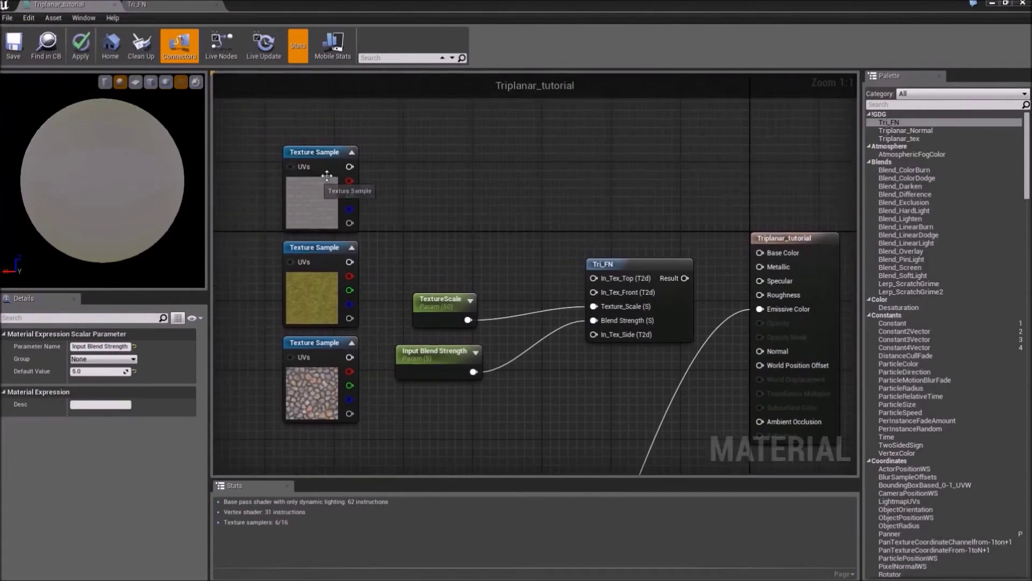
Convert the brick texture sample to a Texture Object and wire it into In_Tex_Top
drag(348, 167, 593, 282)
drag(350, 167, 597, 276)
right_click(318, 161)
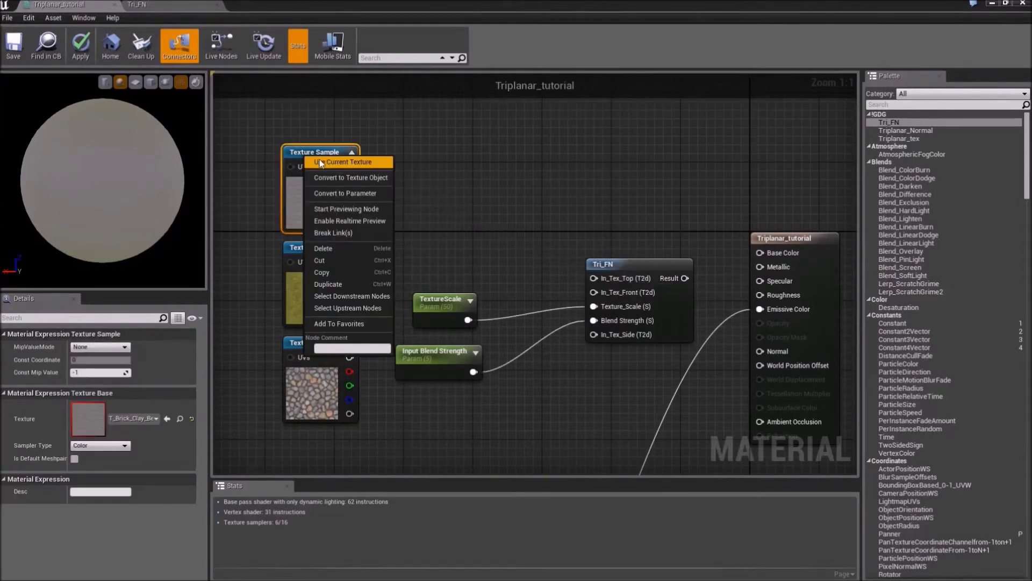
click(328, 177)
drag(348, 161, 593, 278)
drag(425, 226, 434, 156)
Convert the moss texture sample to a Texture Object and wire it into In_Tex_Front
drag(302, 250, 379, 224)
right_click(404, 228)
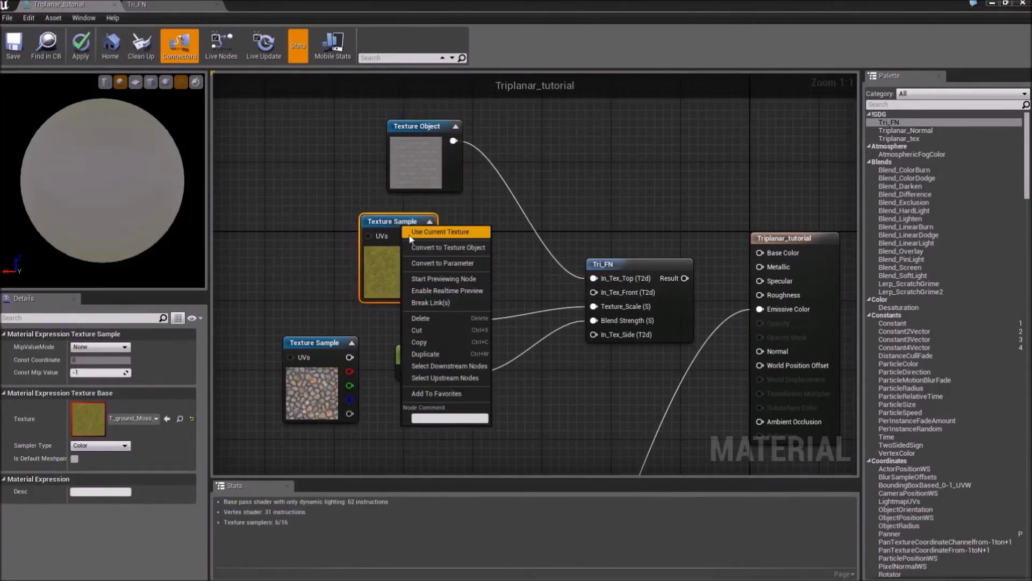
click(425, 248)
drag(427, 235, 594, 291)
Convert the cobblestone texture sample to a Texture Object and wire it into In_Tex_Side
click(326, 343)
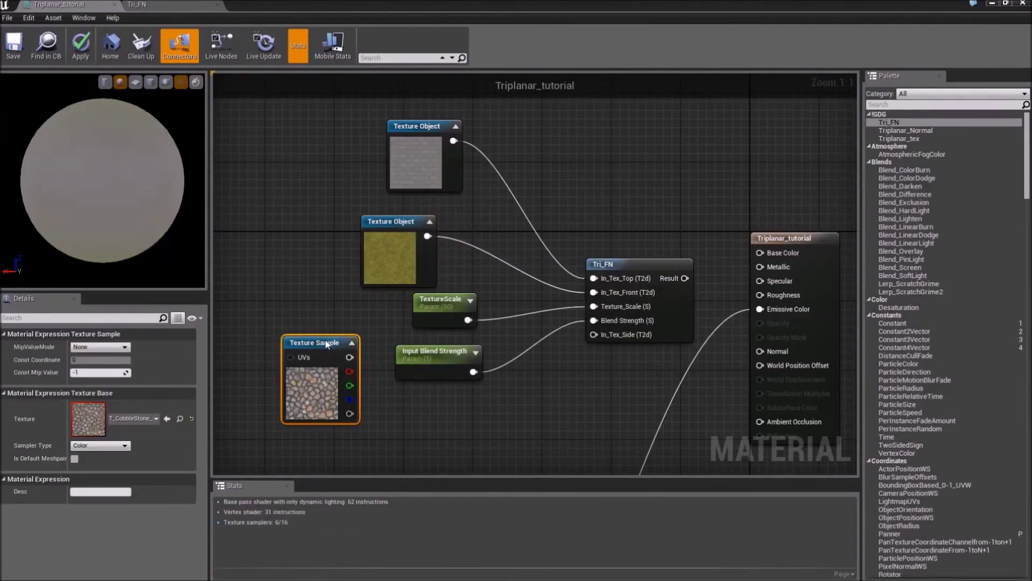
right_click(326, 344)
click(354, 356)
drag(336, 356, 594, 335)
drag(685, 278, 759, 309)
Check the preview sphere and tidy the texture objects, TextureScale and Input Blend Strength nodes
drag(86, 167, 123, 165)
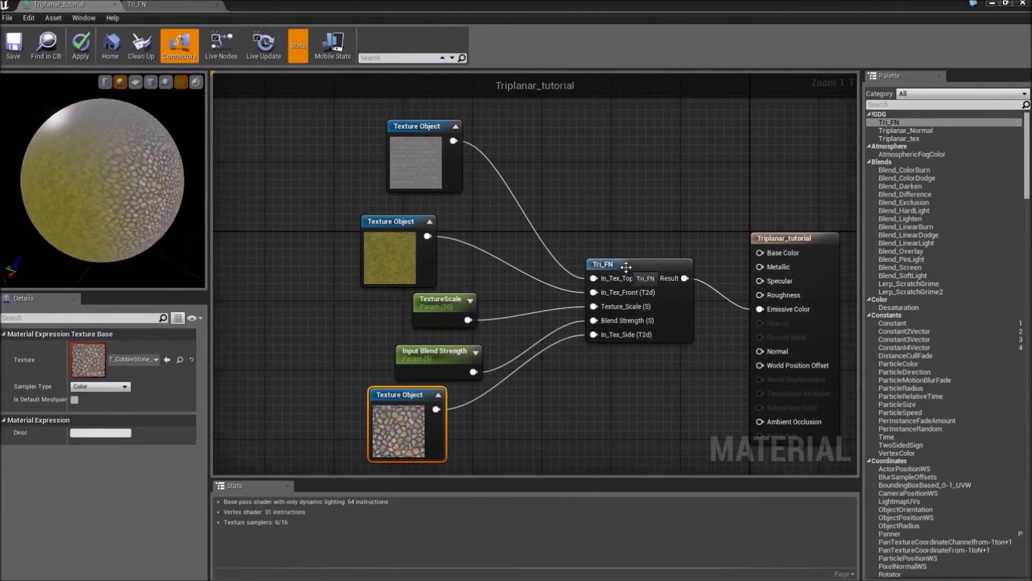
drag(416, 126, 372, 126)
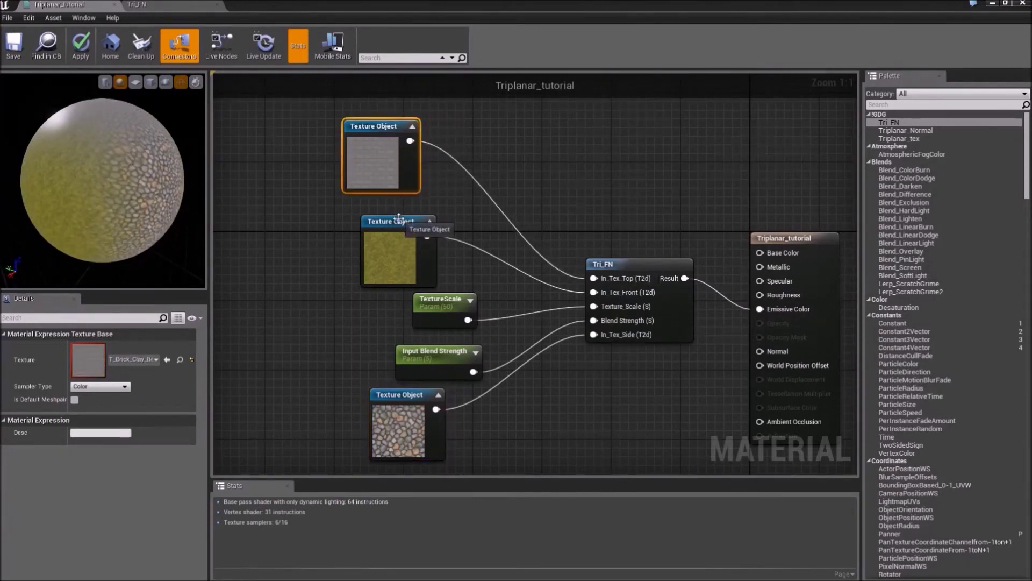
drag(409, 221, 392, 204)
drag(443, 300, 478, 283)
drag(428, 362, 479, 334)
drag(404, 403, 386, 403)
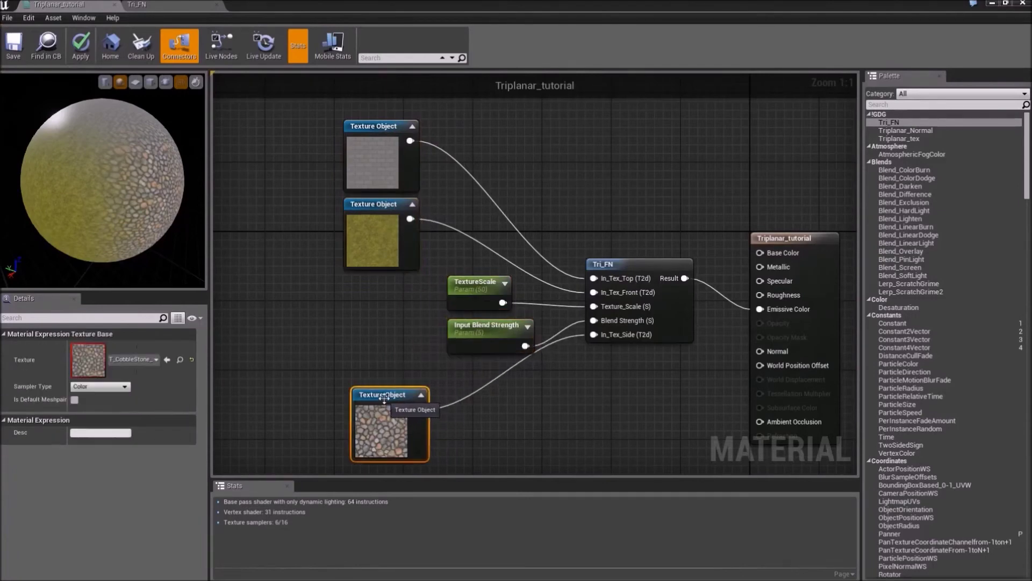
drag(497, 326, 488, 326)
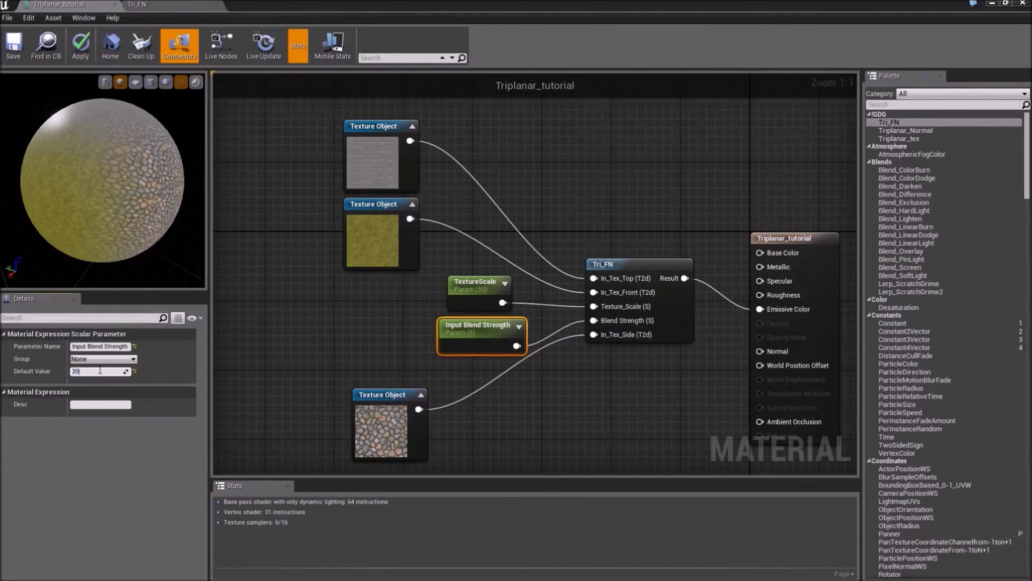
Give Input Blend Strength and TextureScale a default value of 20, then save Triplanar_tutorial
key(Return)
click(481, 295)
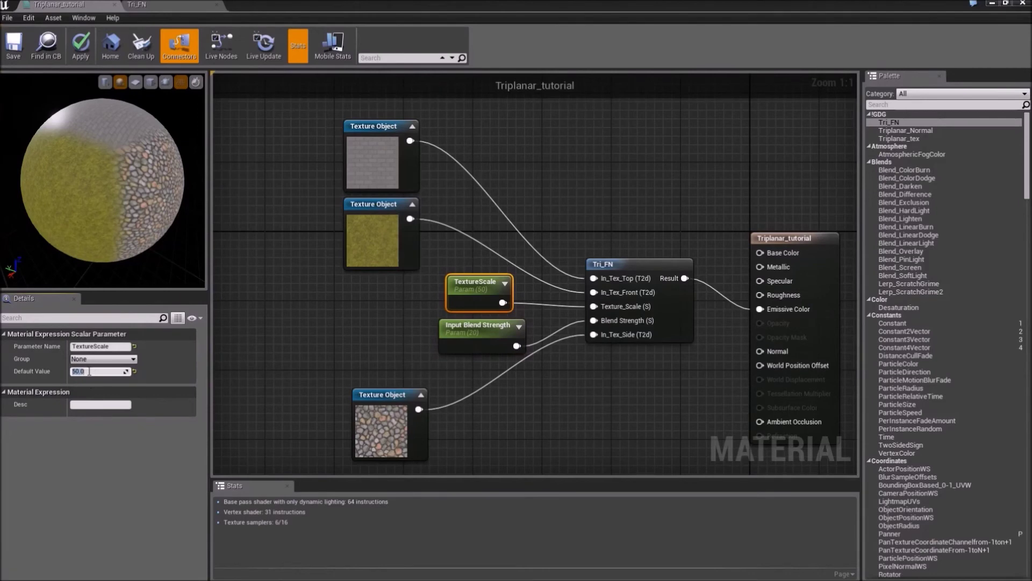
click(89, 371)
text(20)
key(Return)
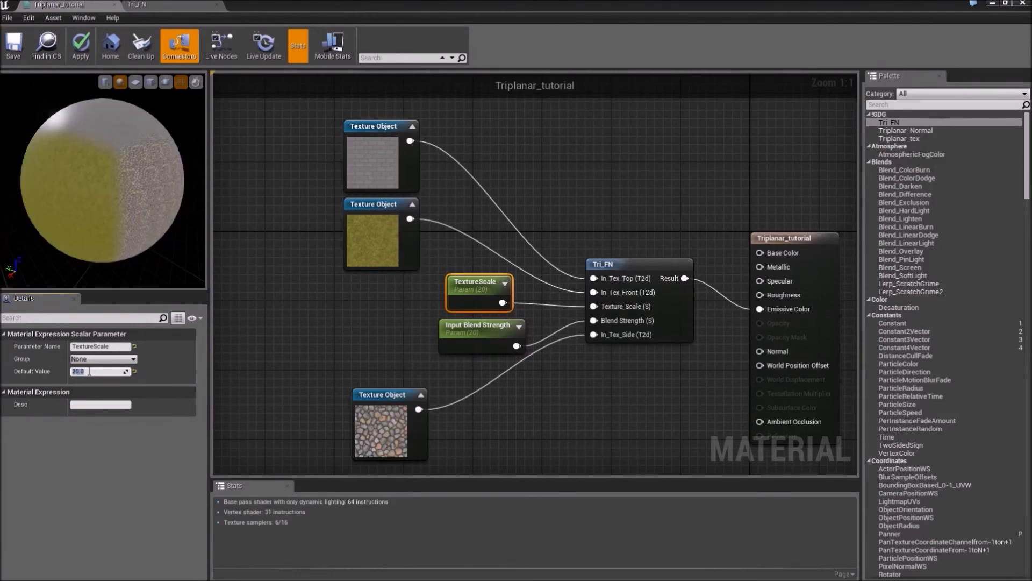
drag(39, 127, 32, 94)
click(13, 55)
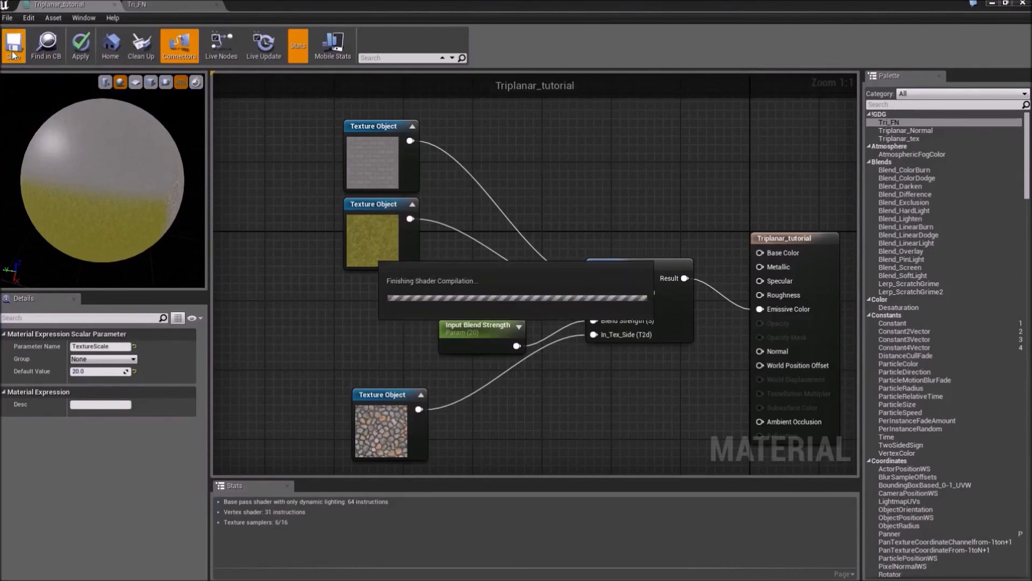